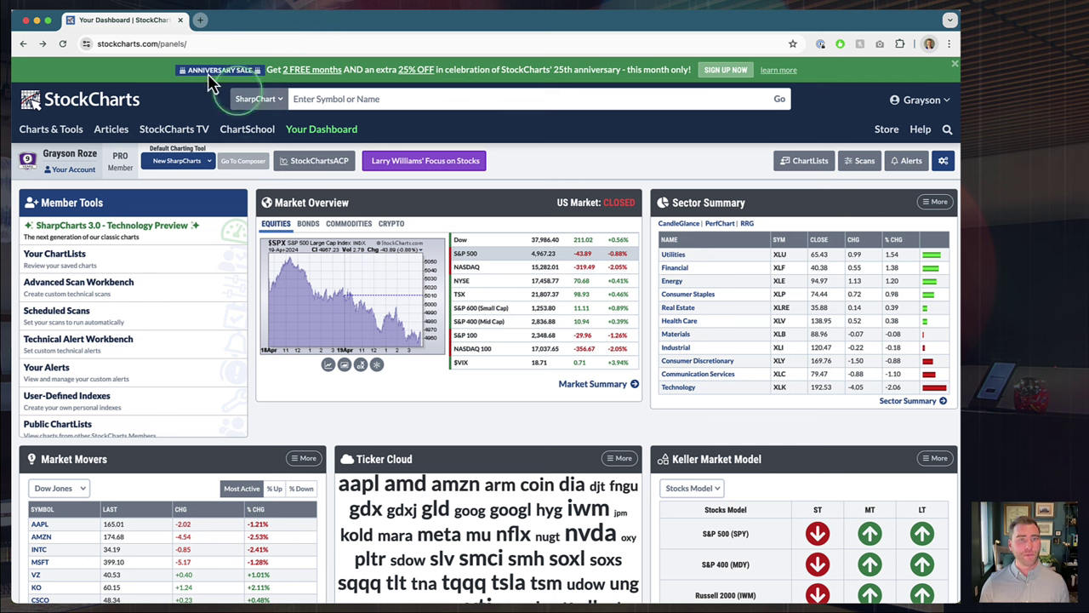
Go to StockCharts TV and open The Final Bar show from the Follow Your Favorites section
click(161, 136)
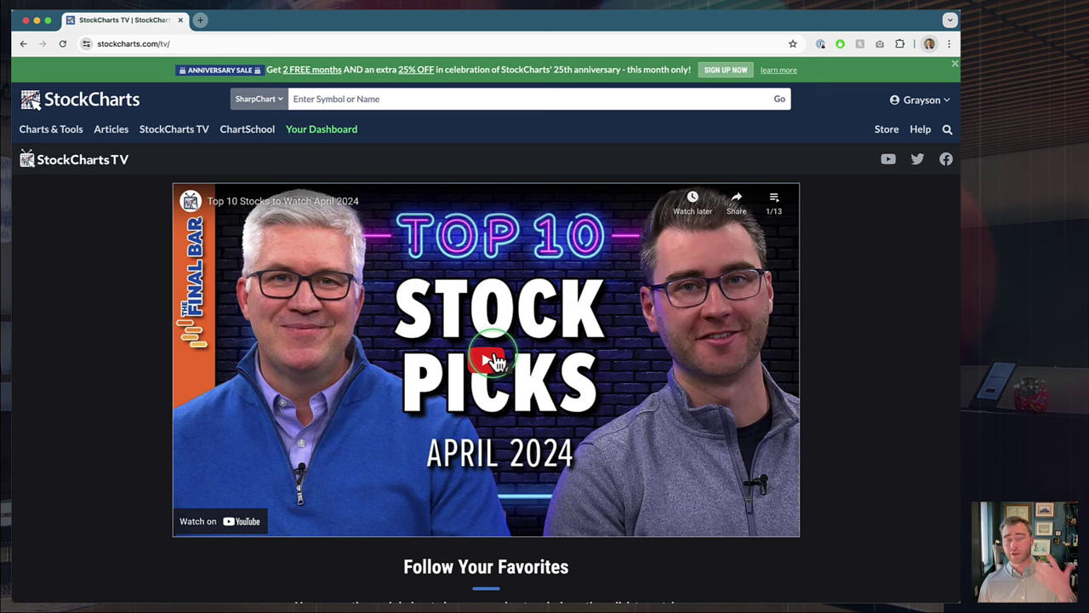
scroll(496, 361, down, 5)
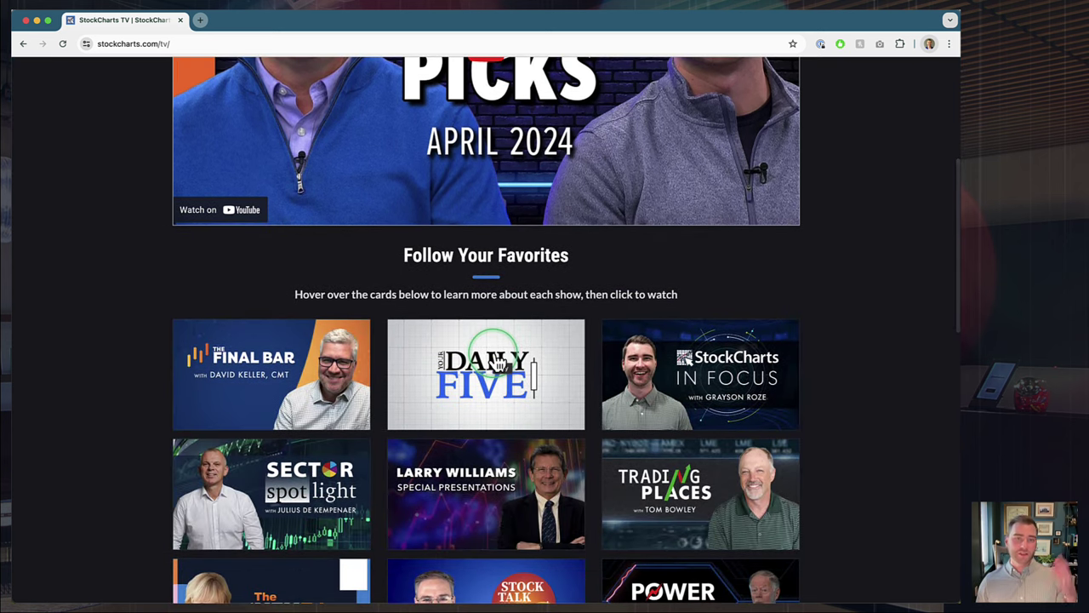
scroll(499, 362, up, 3)
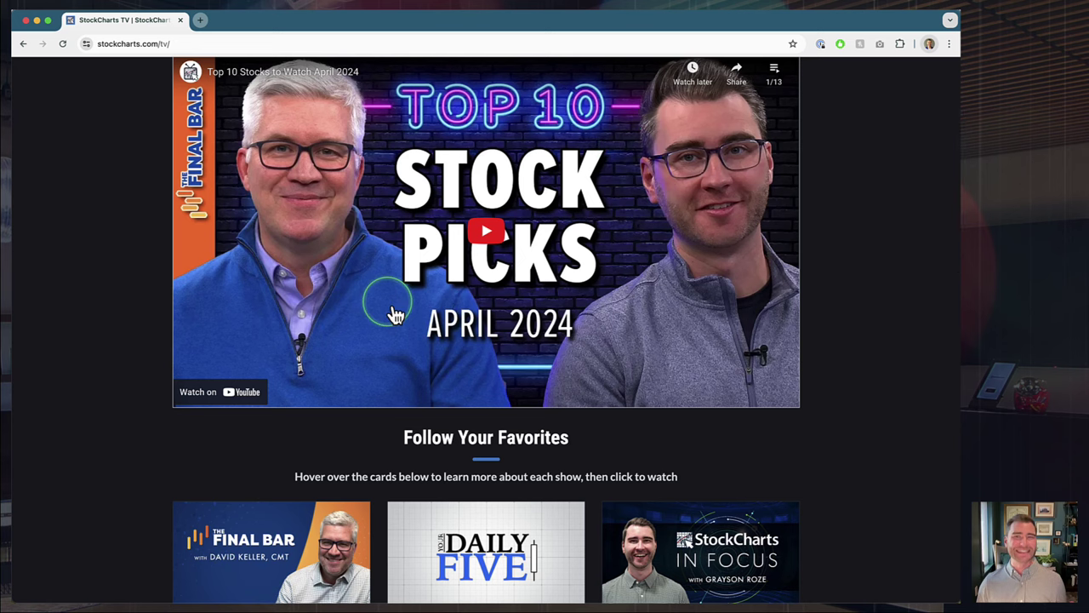
scroll(400, 308, down, 2)
click(266, 443)
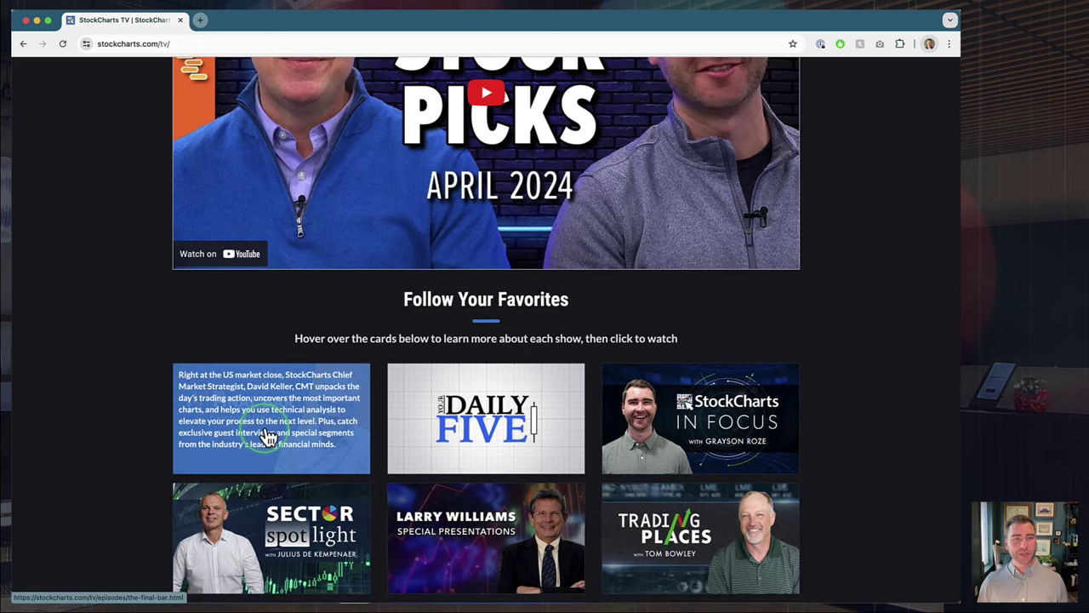
View the episode playlist in The Final Bar's video player, closing it when done
scroll(276, 428, down, 2)
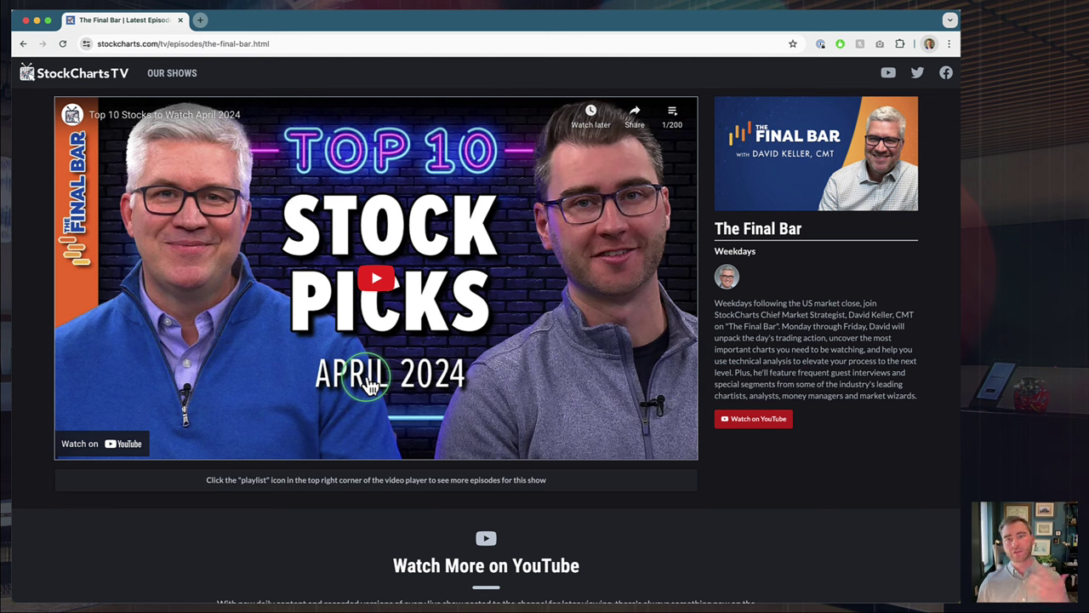
click(672, 115)
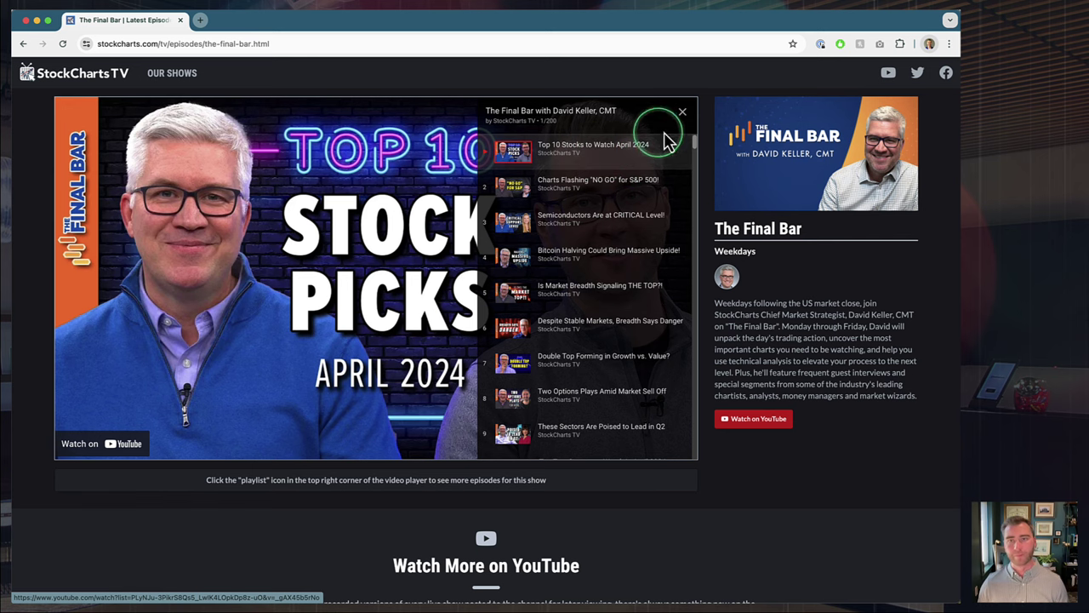
click(680, 114)
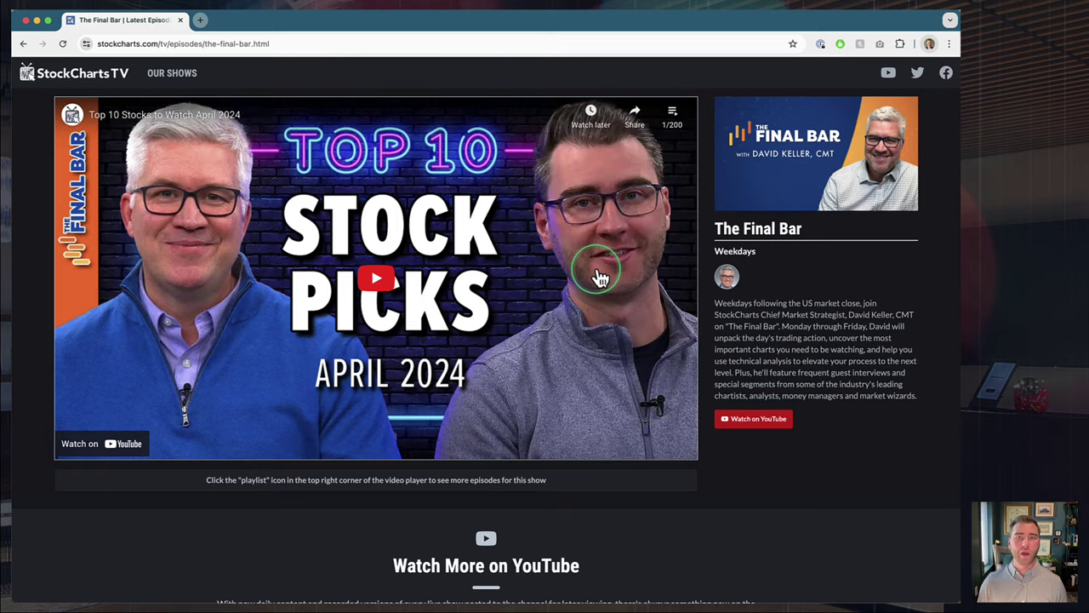
Return to Your Dashboard and select New SharpCharts as the default charting tool
scroll(596, 273, up, 2)
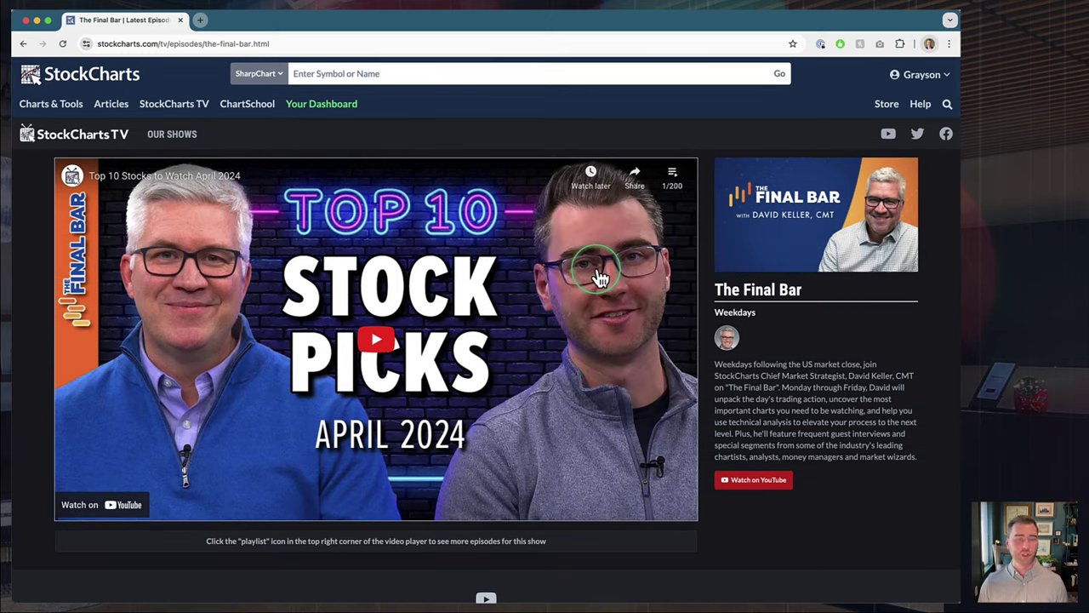
click(327, 105)
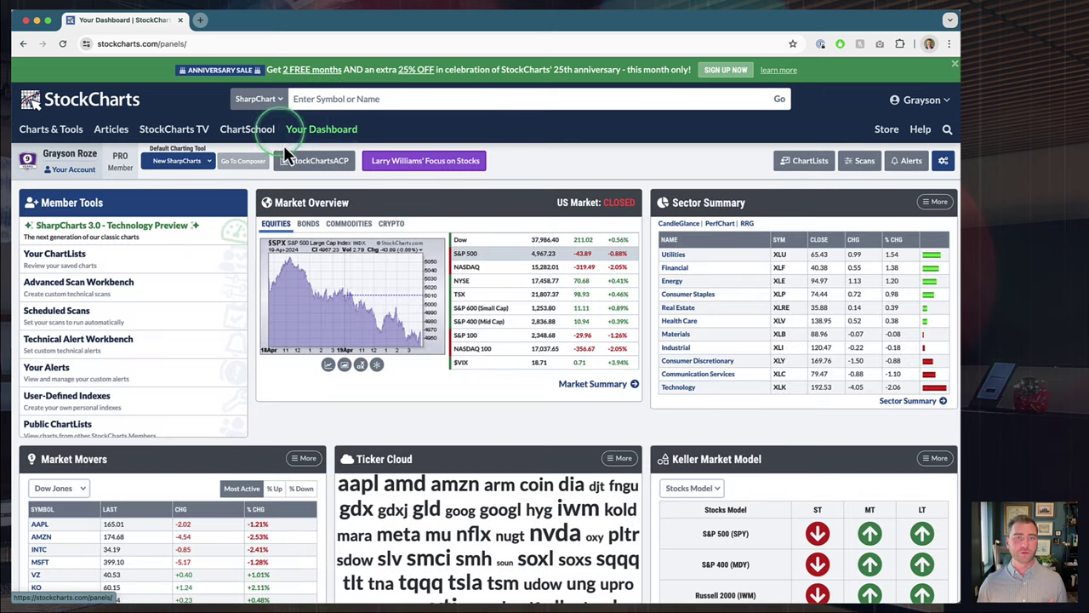
click(189, 171)
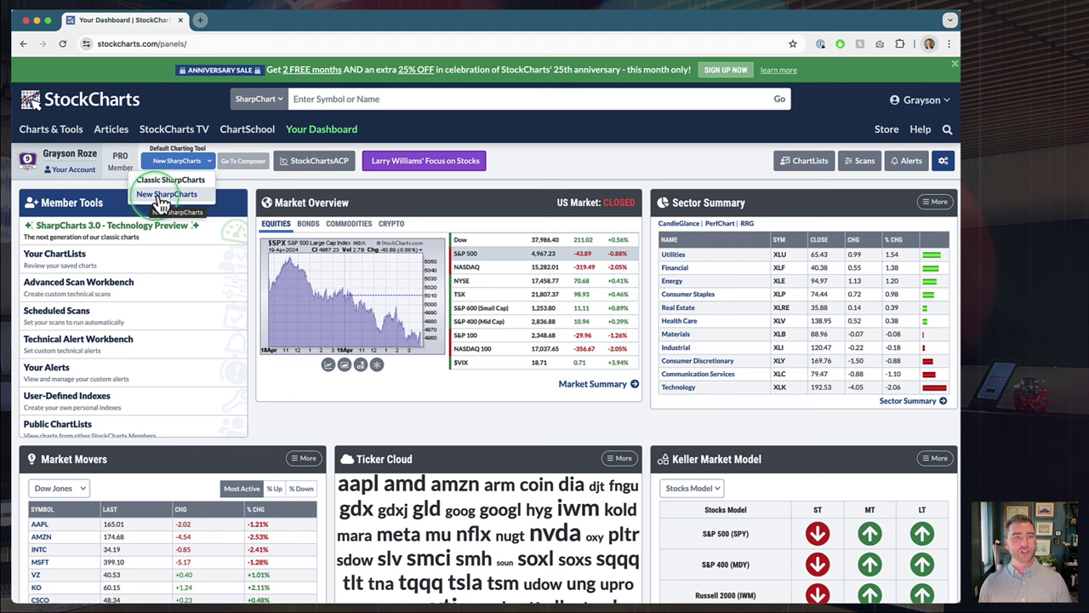
click(162, 195)
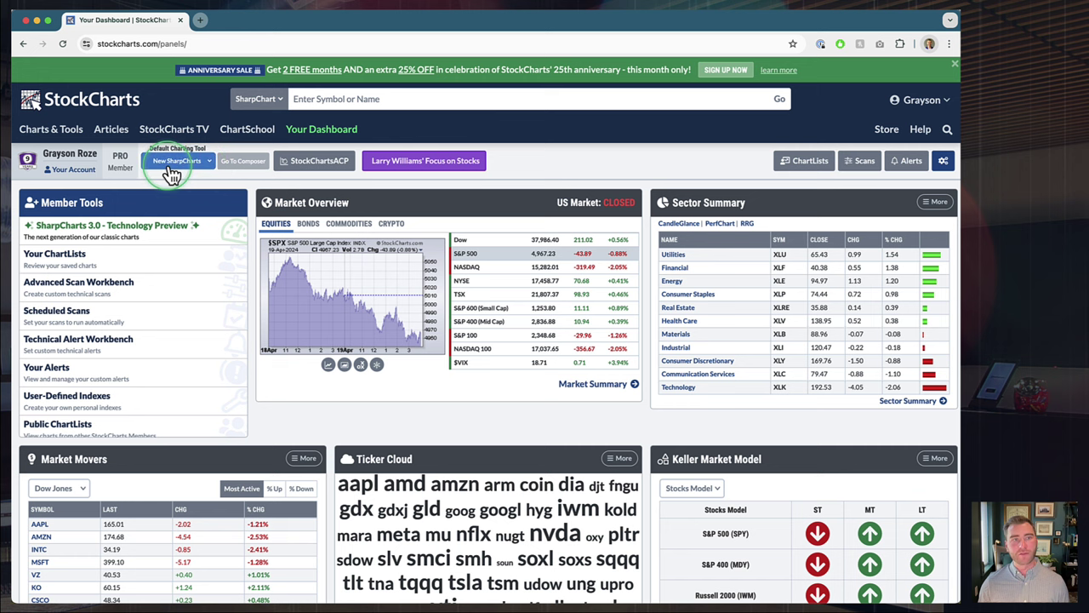
Open a SharpChart for the symbol YETI and dismiss the technical alert and anniversary sale banners
click(322, 98)
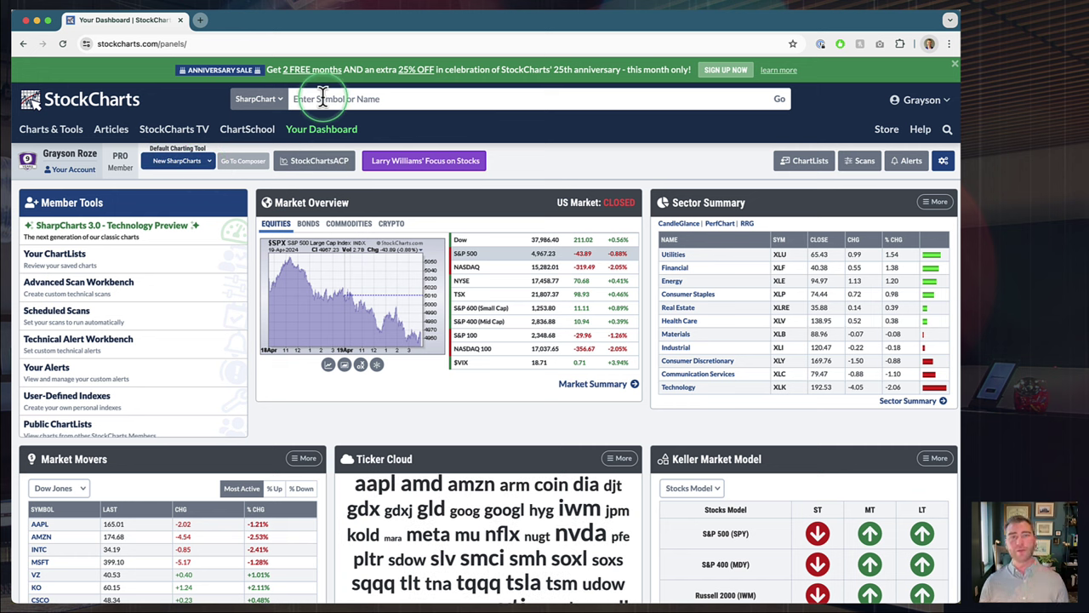
text(YETI)
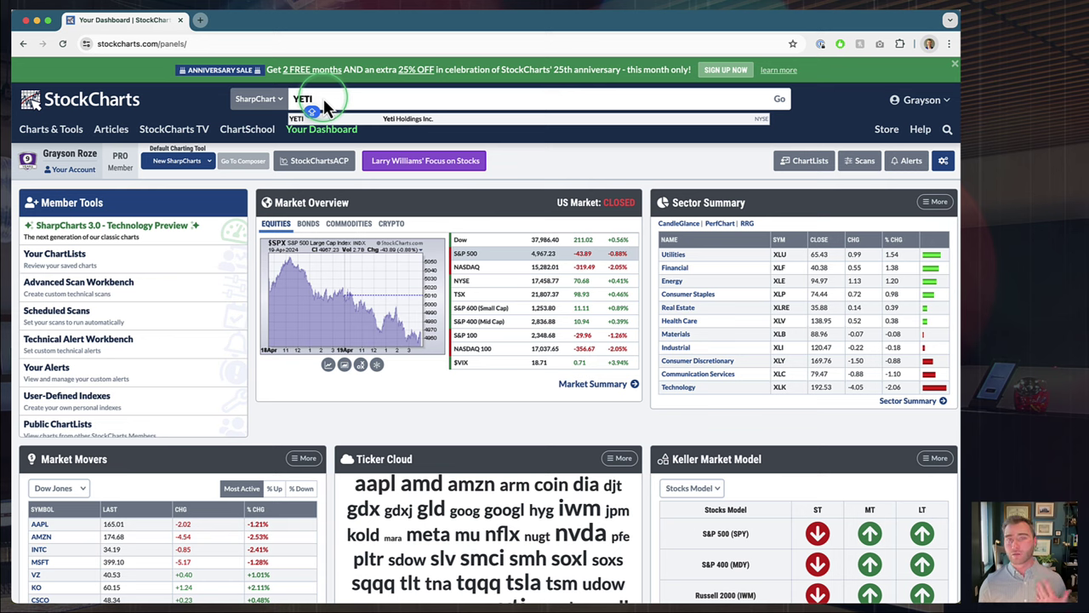
key(Return)
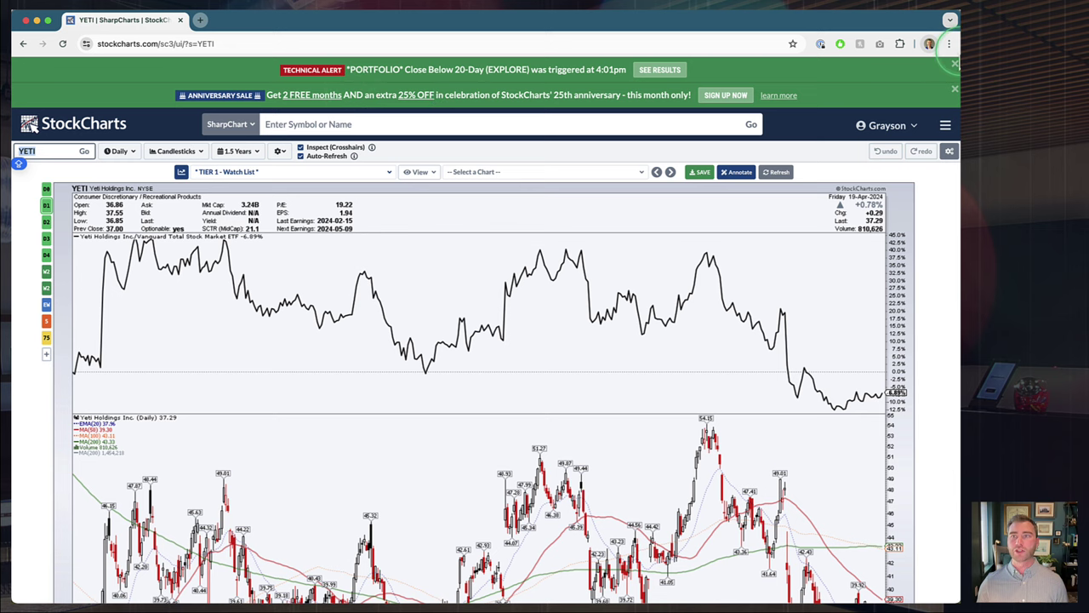
click(954, 66)
click(954, 69)
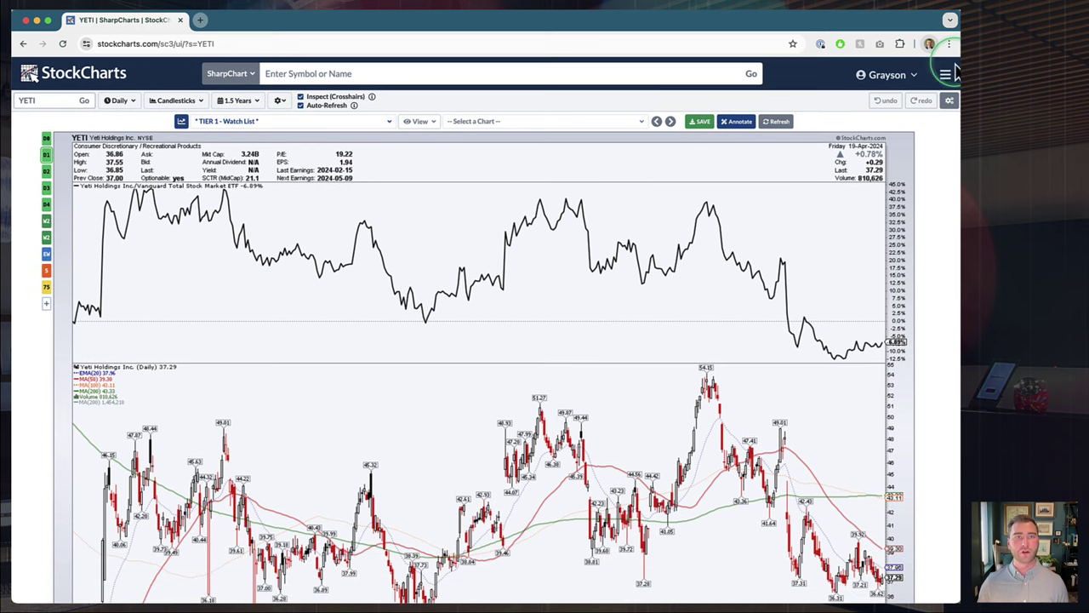
Examine the daily YETI chart from the relative performance panel down to price, moving averages and volume
scroll(651, 134, down, 2)
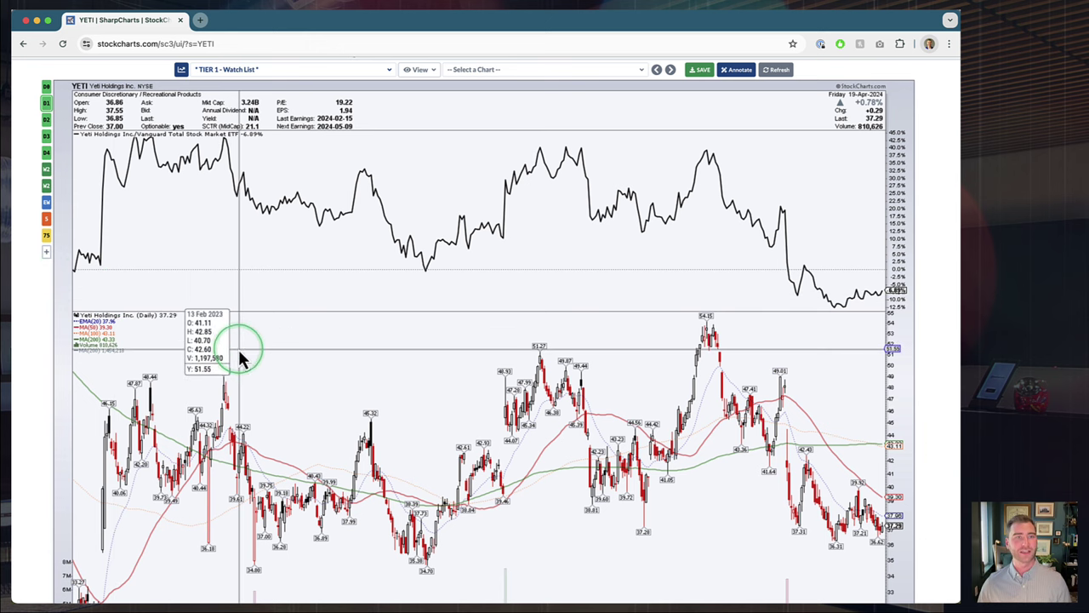
scroll(250, 265, down, 1)
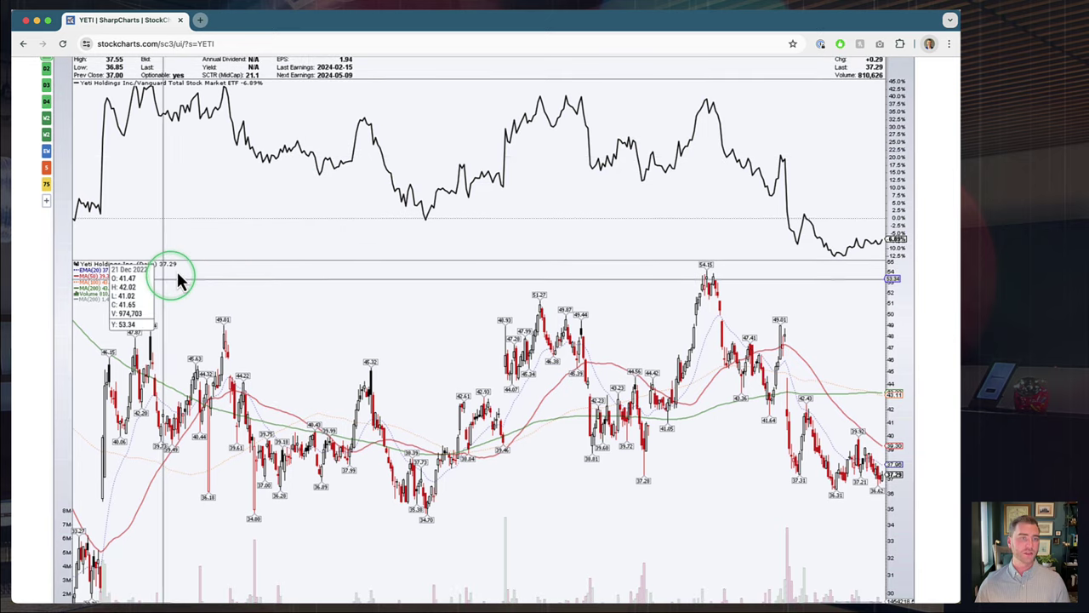
scroll(171, 354, down, 2)
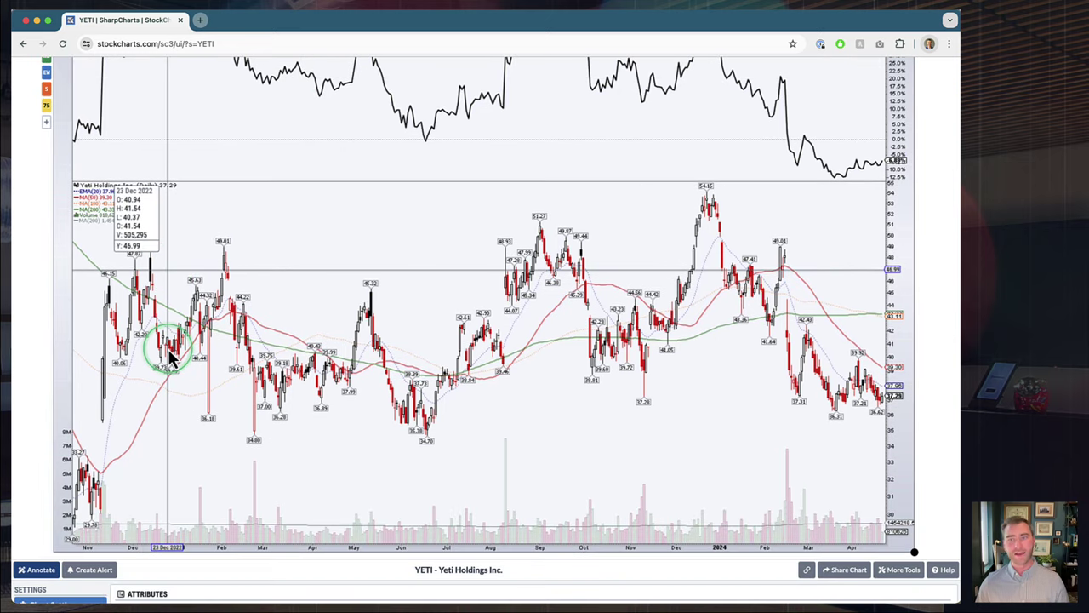
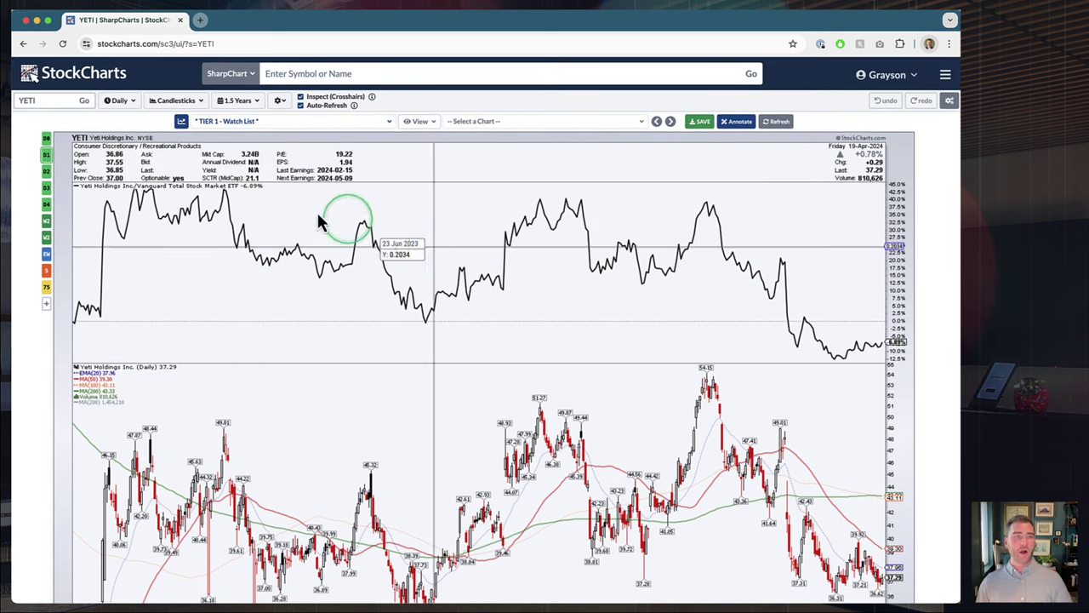
Apply the first W2 weekly ChartStyle to the YETI chart and examine its long-term price history
click(46, 223)
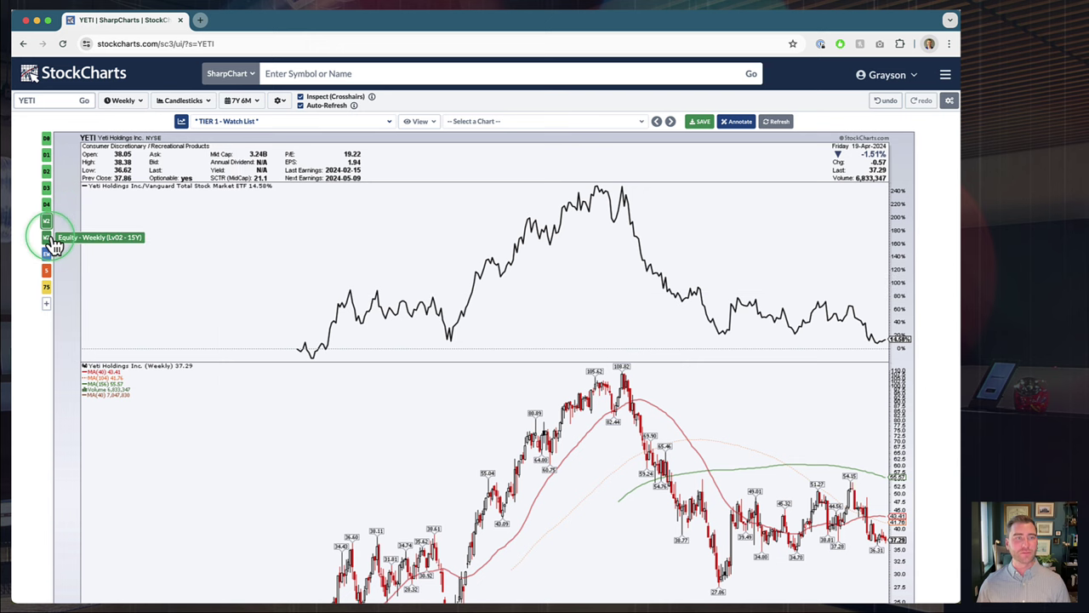
scroll(412, 255, down, 4)
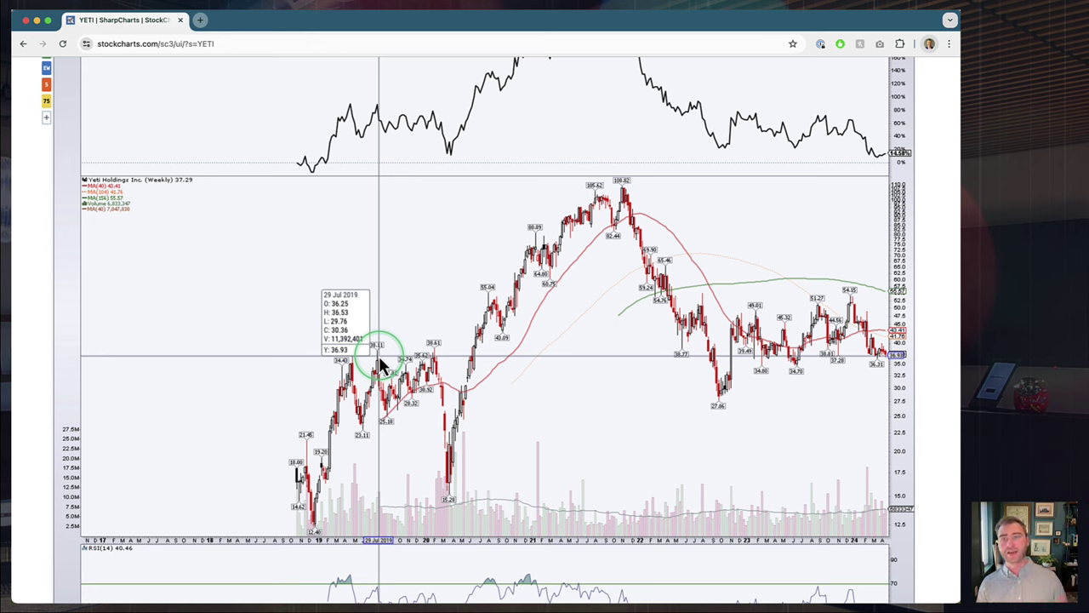
scroll(381, 361, up, 5)
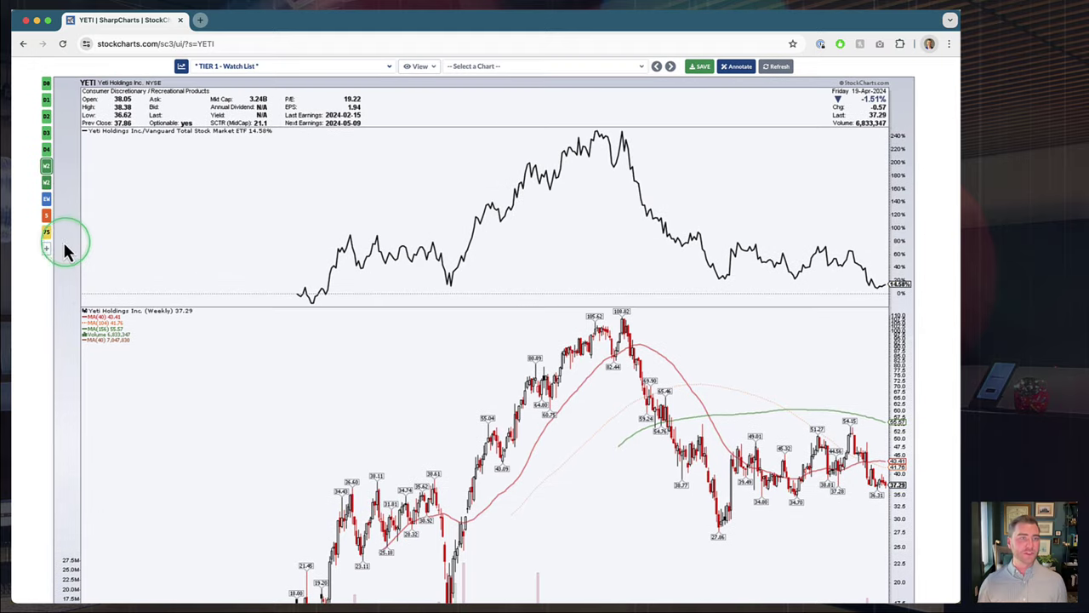
Apply the 75 intraday ChartStyle to YETI and examine its price, volume and Accum/Dist panels
click(47, 233)
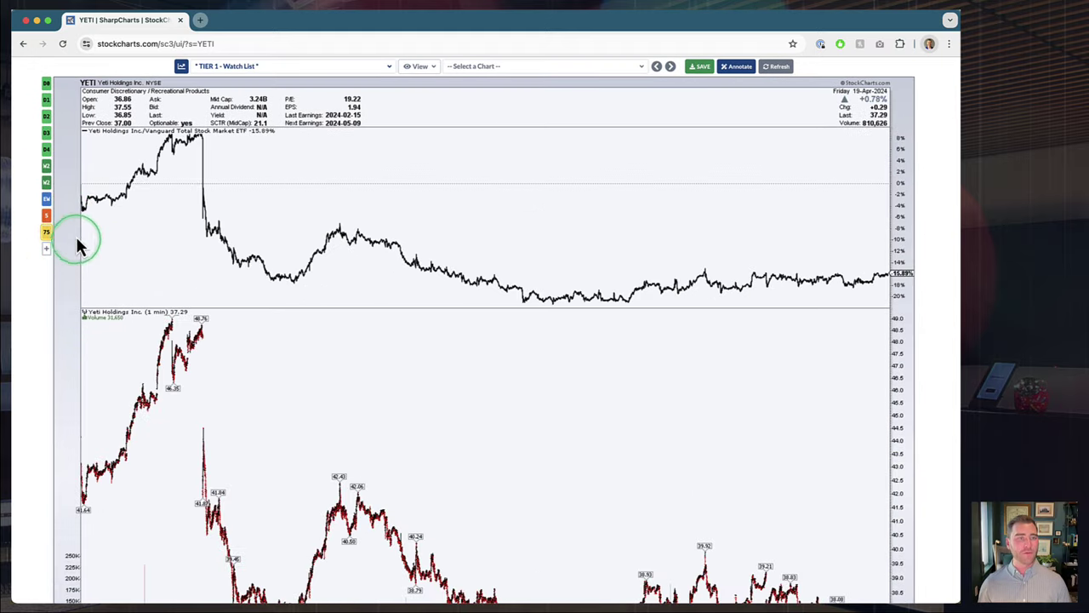
scroll(170, 236, down, 4)
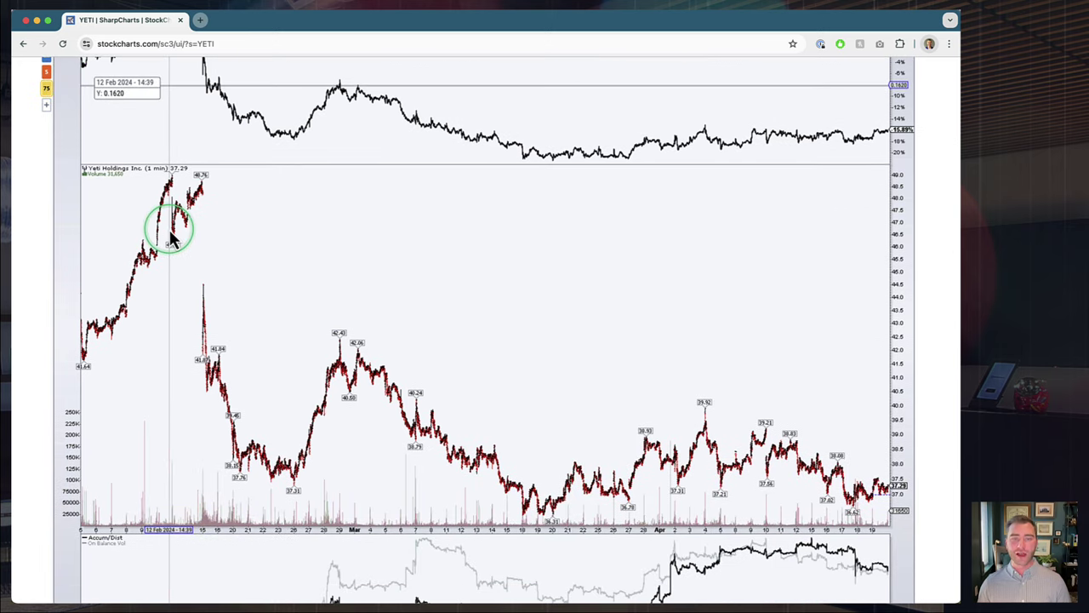
scroll(170, 238, down, 3)
scroll(170, 238, down, 3)
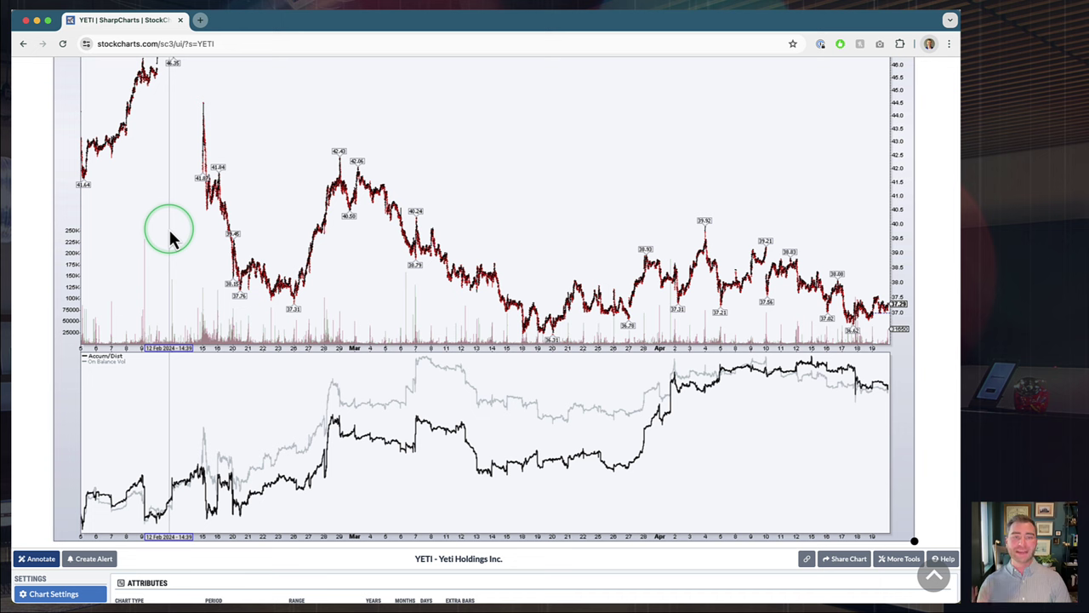
scroll(170, 238, up, 6)
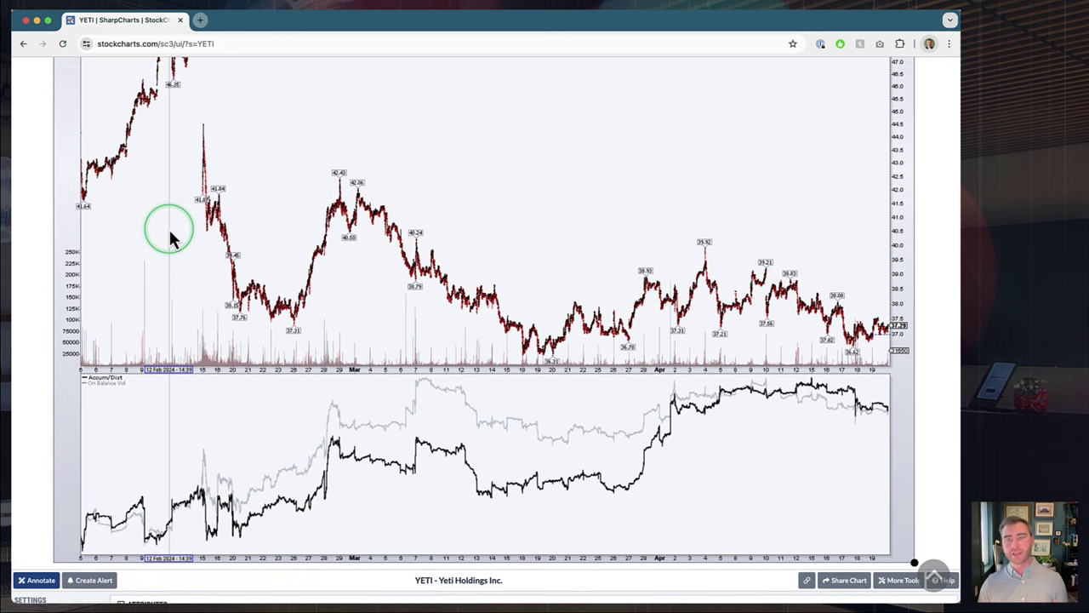
Apply the Intraday - 5 Day ChartStyle to YETI and examine its VWAP, price and volume panels
scroll(109, 188, up, 3)
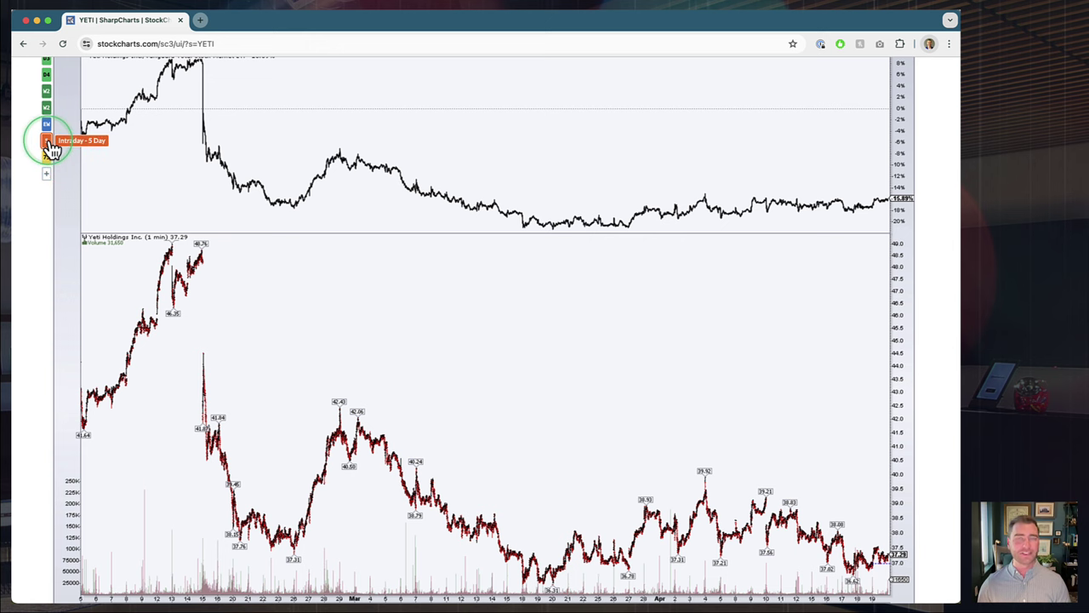
click(46, 141)
scroll(397, 231, down, 6)
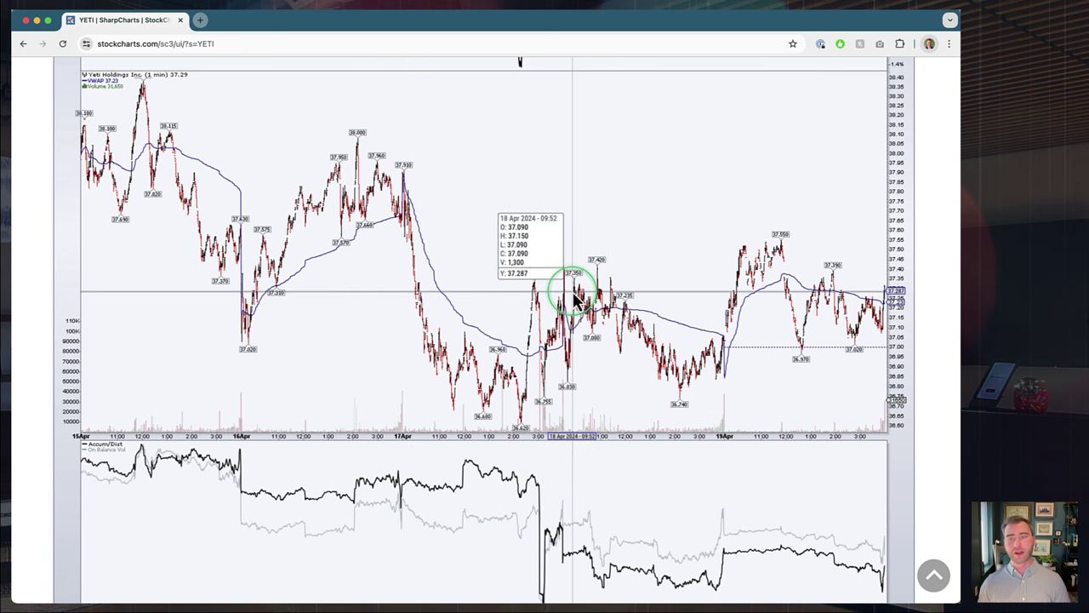
scroll(575, 294, up, 10)
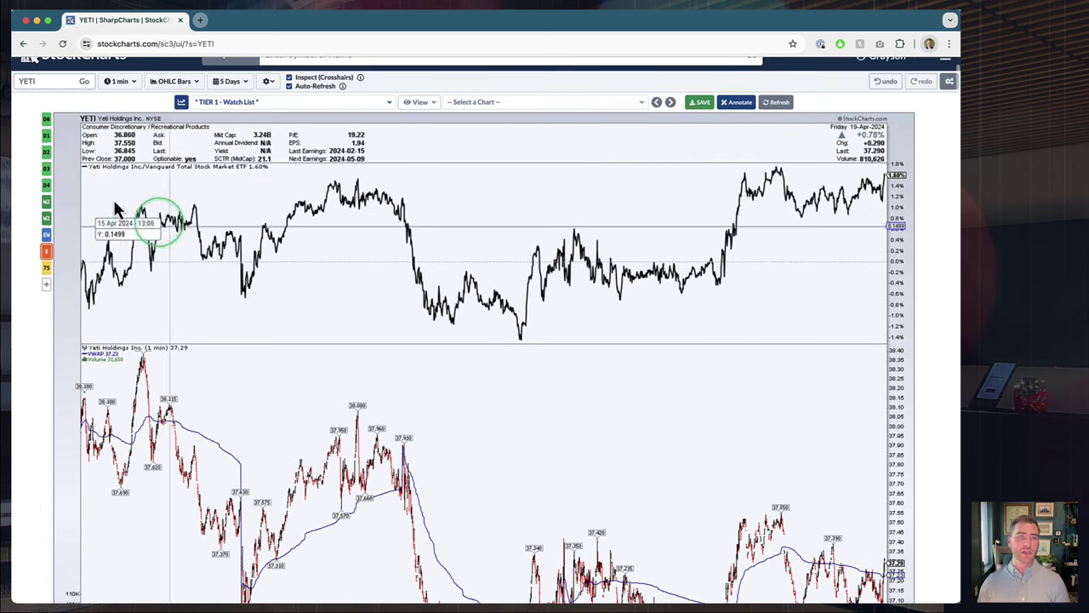
Apply the D1 daily ChartStyle and review its attributes, overlays and indicators, including the available Period options, keeping Daily
click(47, 137)
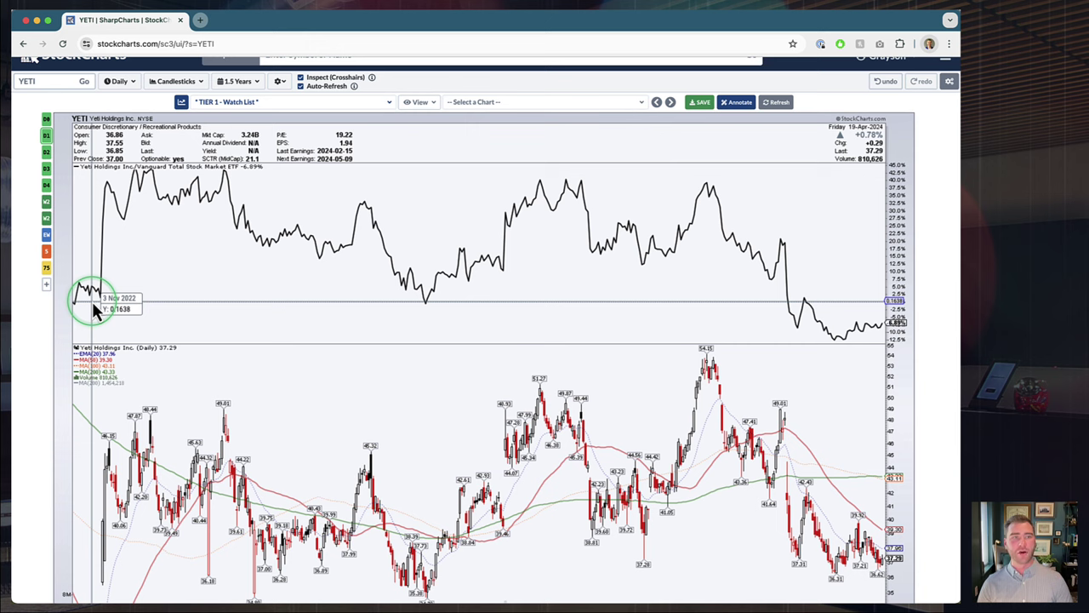
scroll(93, 310, down, 10)
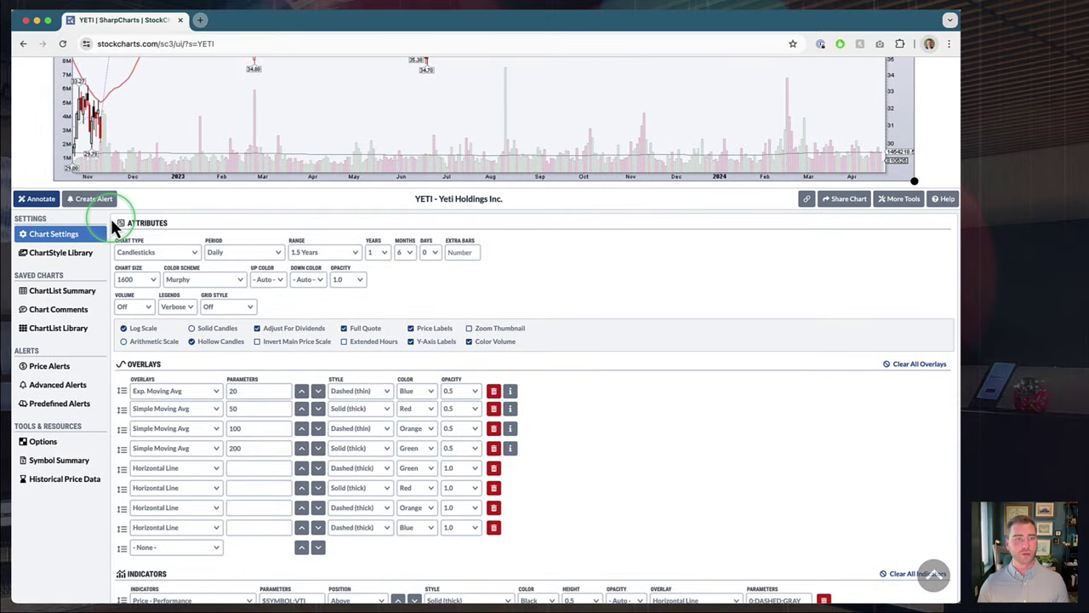
scroll(113, 228, down, 2)
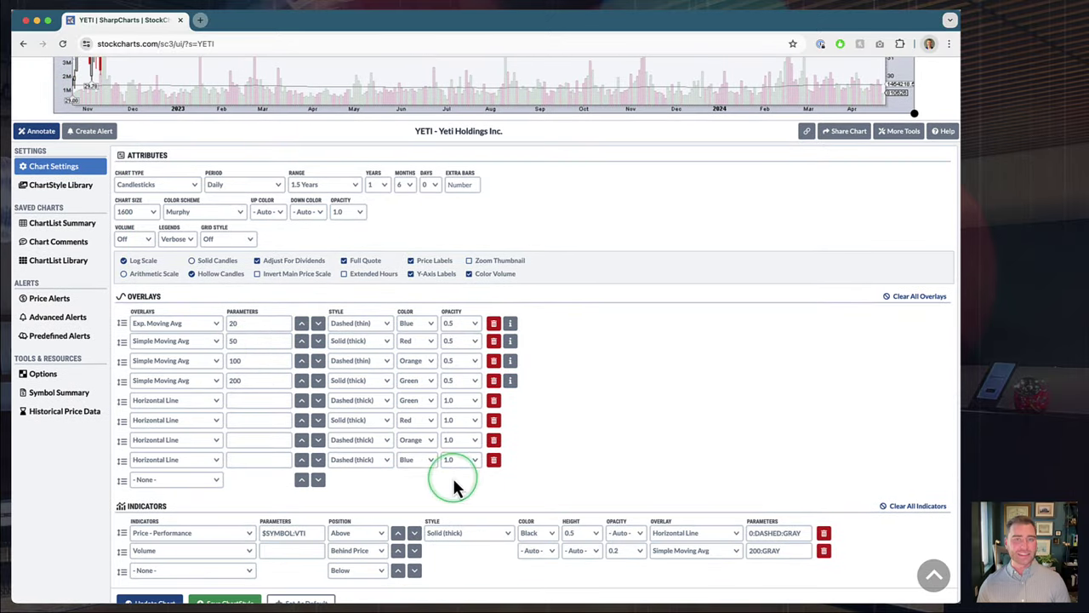
scroll(453, 487, down, 2)
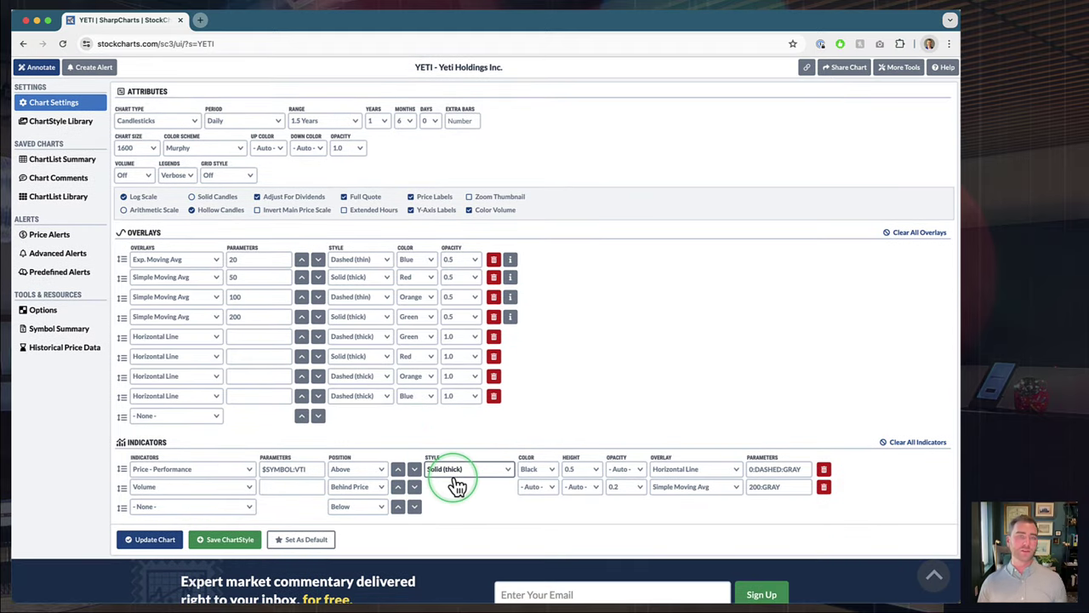
click(241, 124)
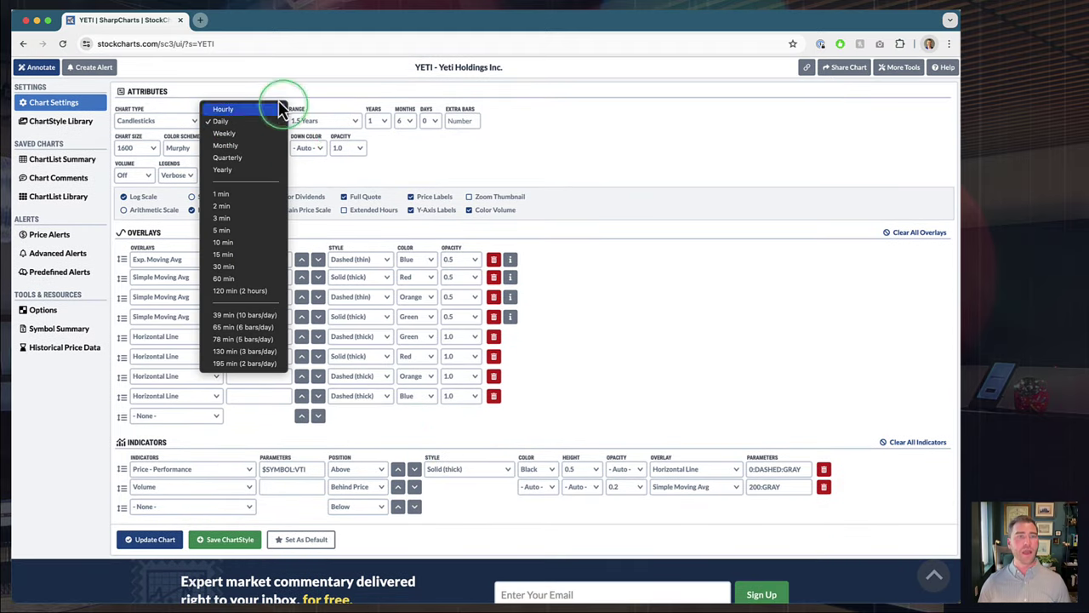
click(486, 179)
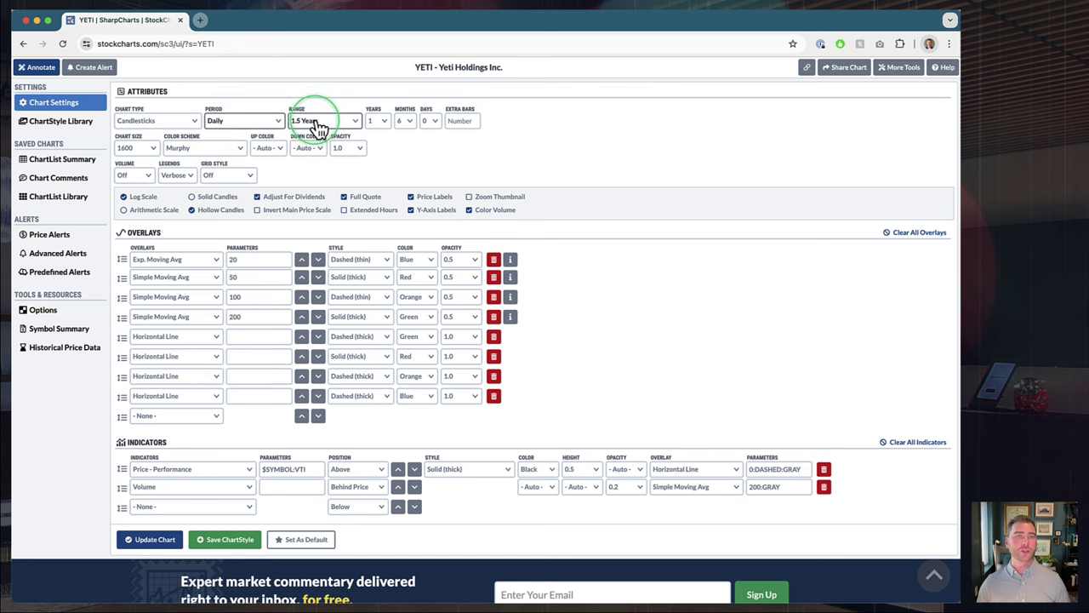
Review the available Range options for the YETI chart, keep 1.5 Years, and look over the remaining chart settings
click(316, 123)
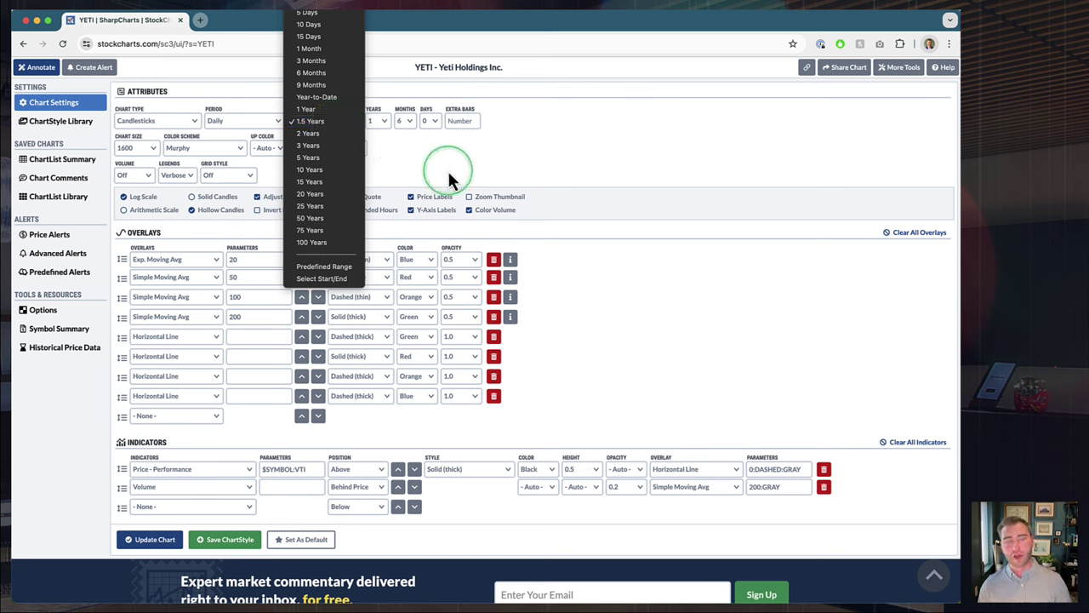
click(408, 153)
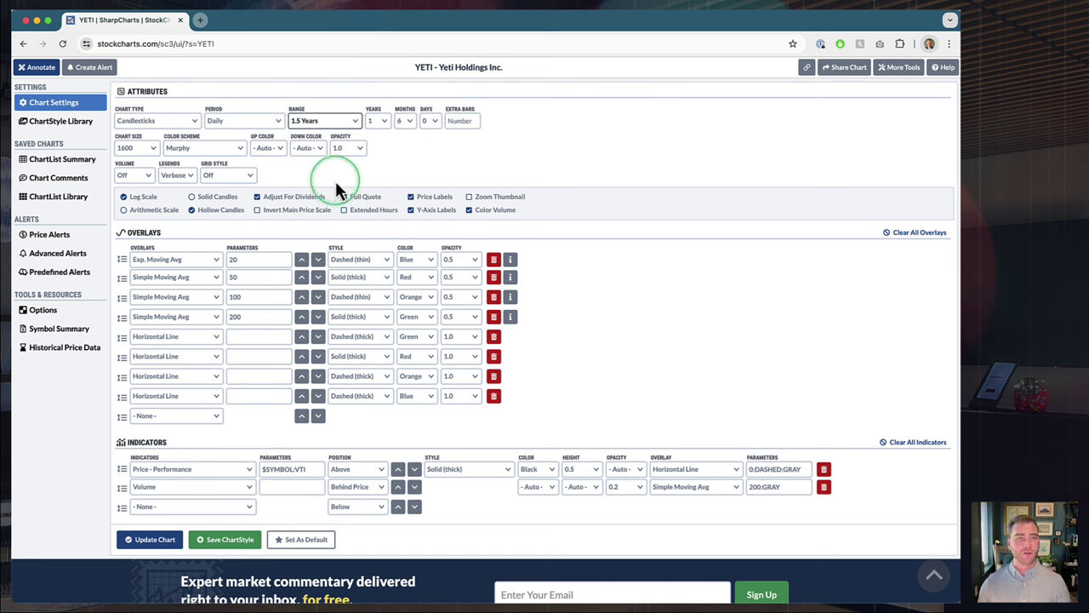
scroll(335, 180, down, 1)
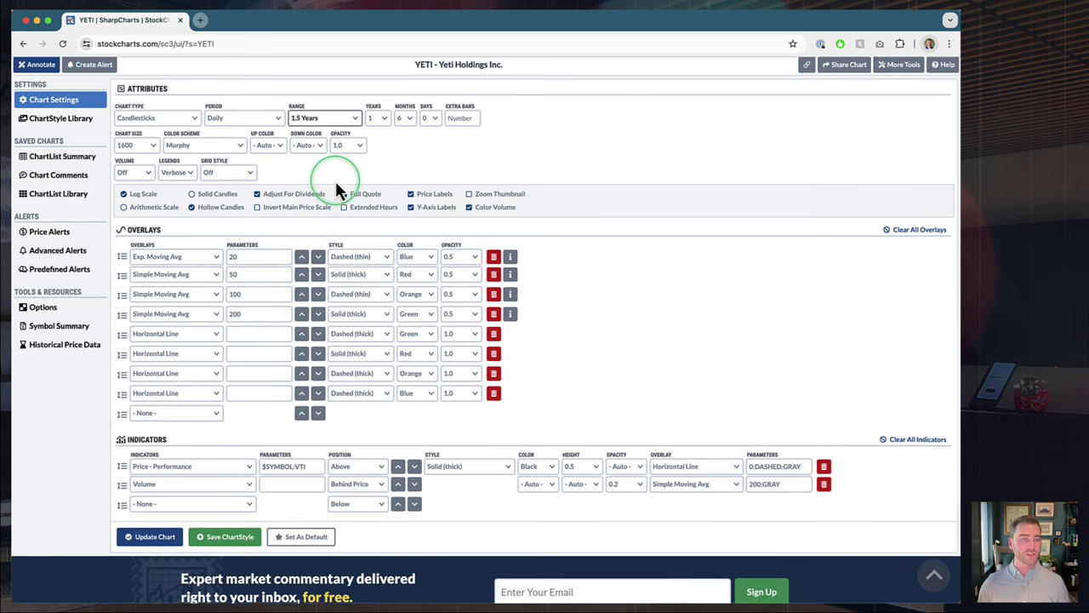
scroll(336, 180, down, 2)
scroll(336, 180, up, 2)
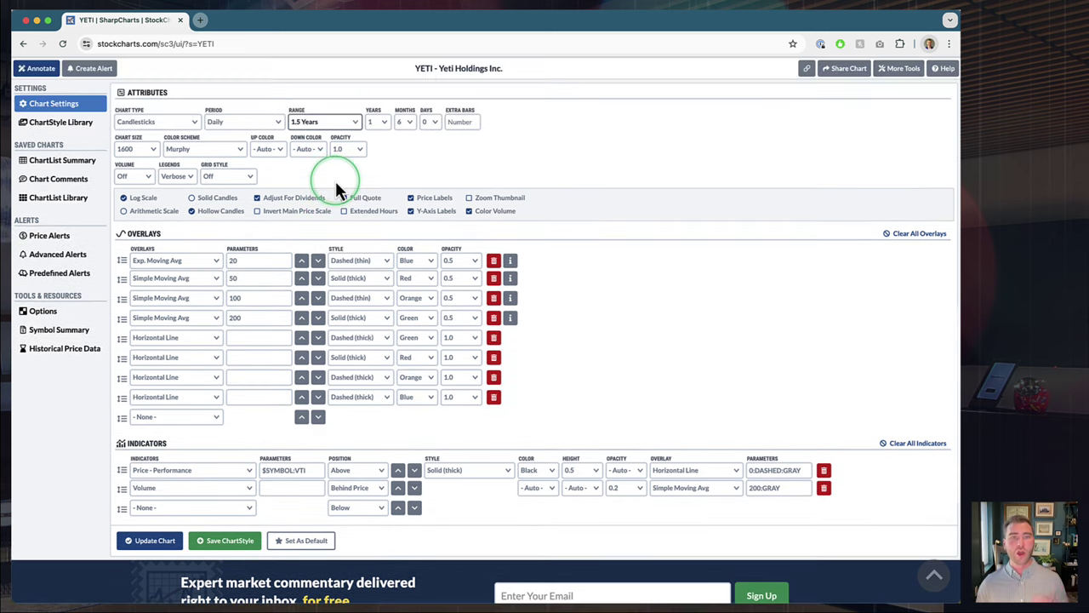
Compare the YETI price and relative performance panels with the attributes, overlays and indicators that define them
scroll(335, 182, up, 5)
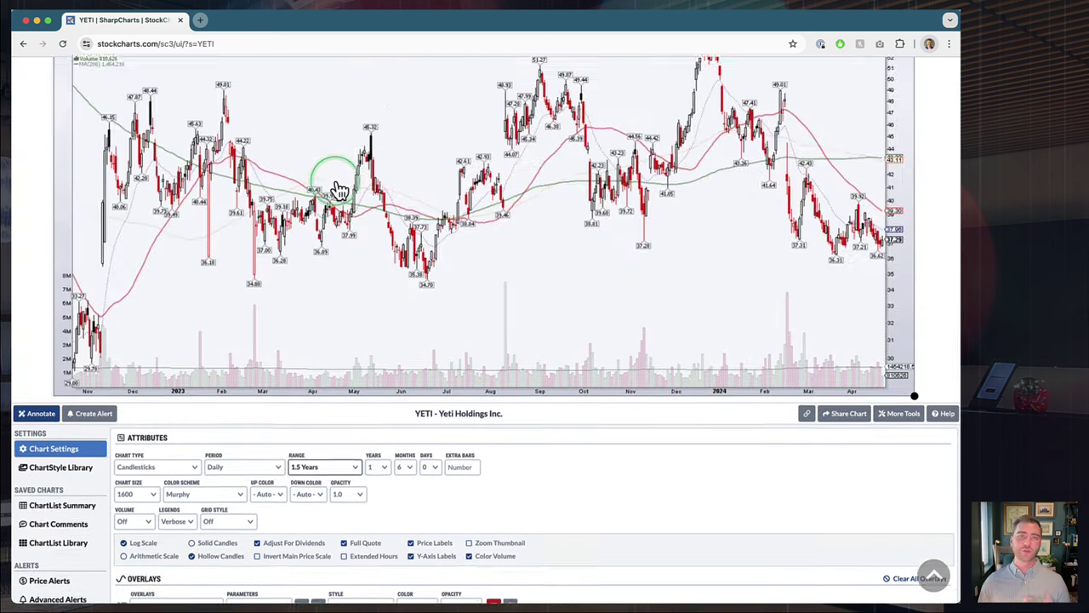
scroll(338, 189, up, 3)
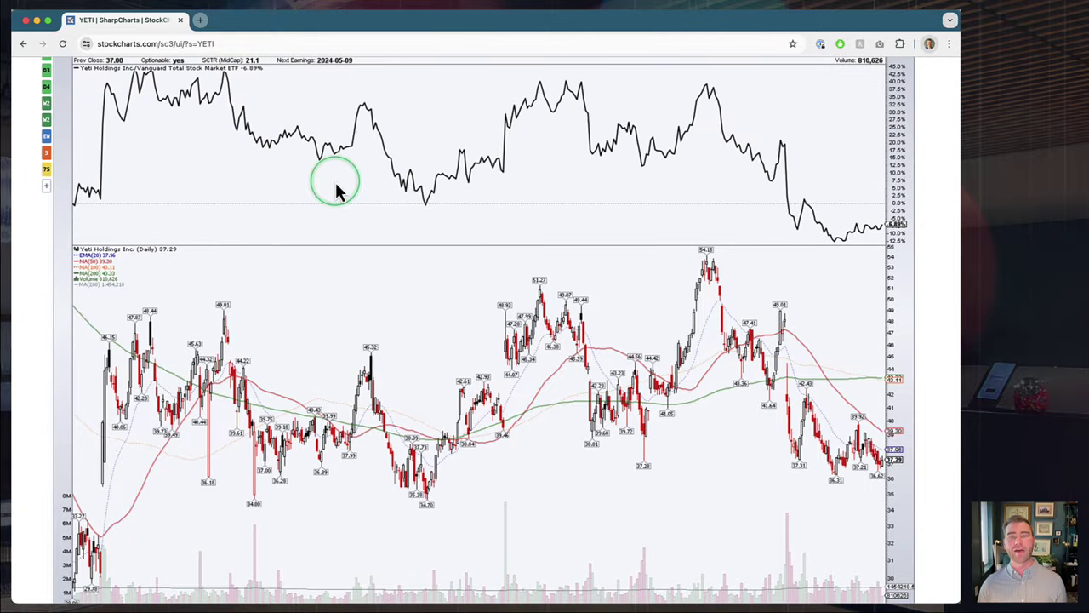
scroll(337, 189, down, 4)
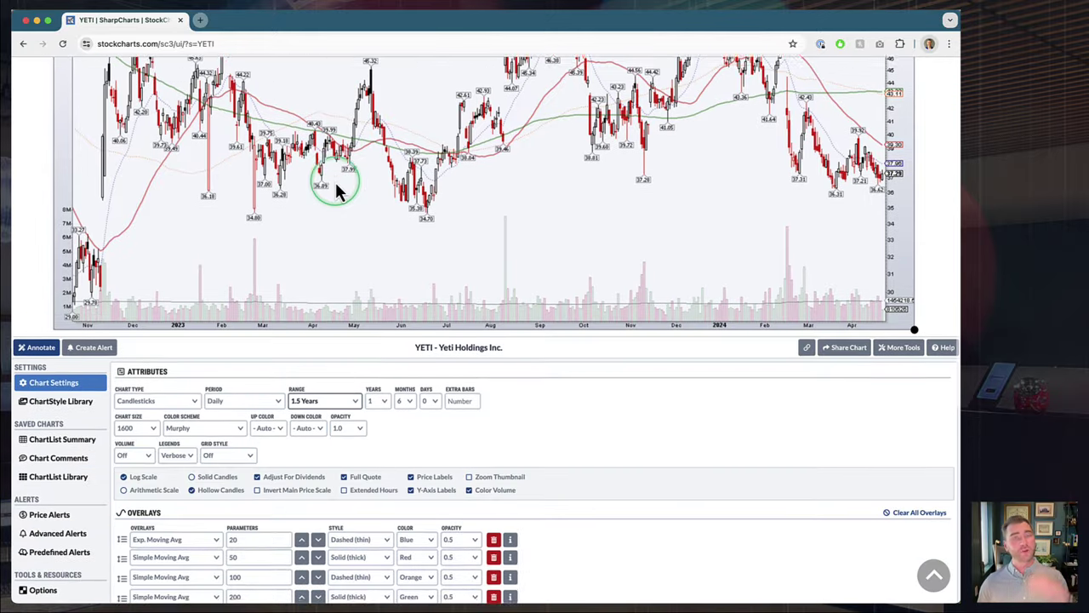
scroll(339, 189, down, 5)
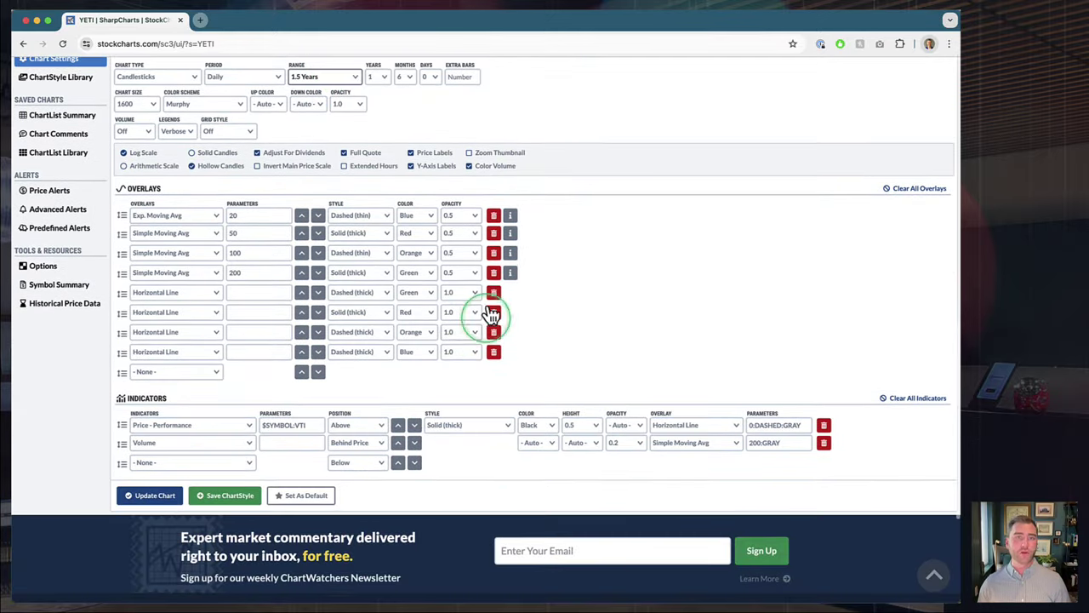
scroll(320, 403, up, 1)
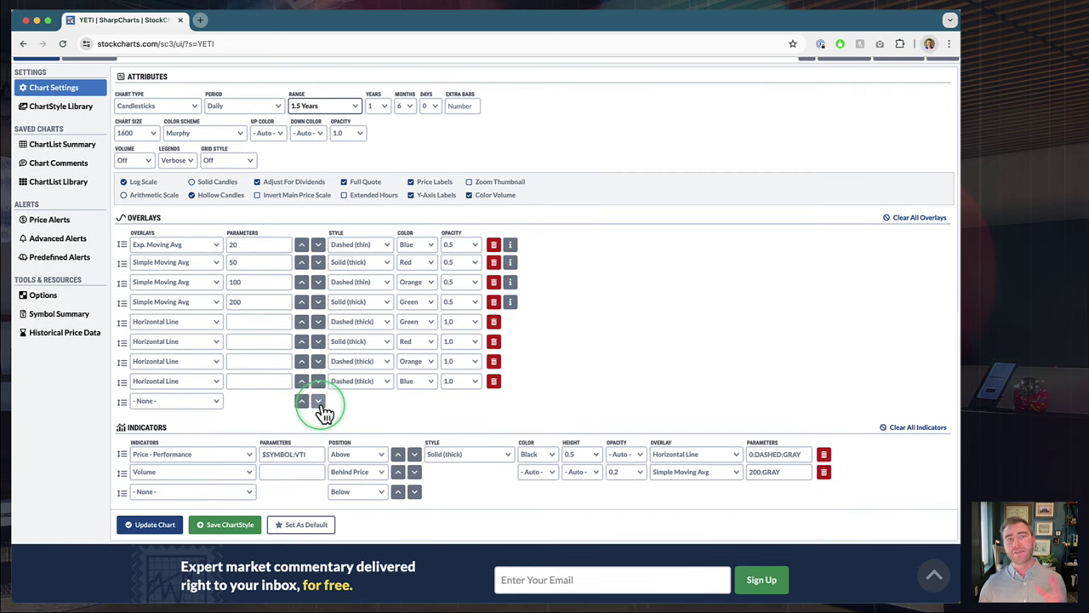
scroll(323, 411, up, 1)
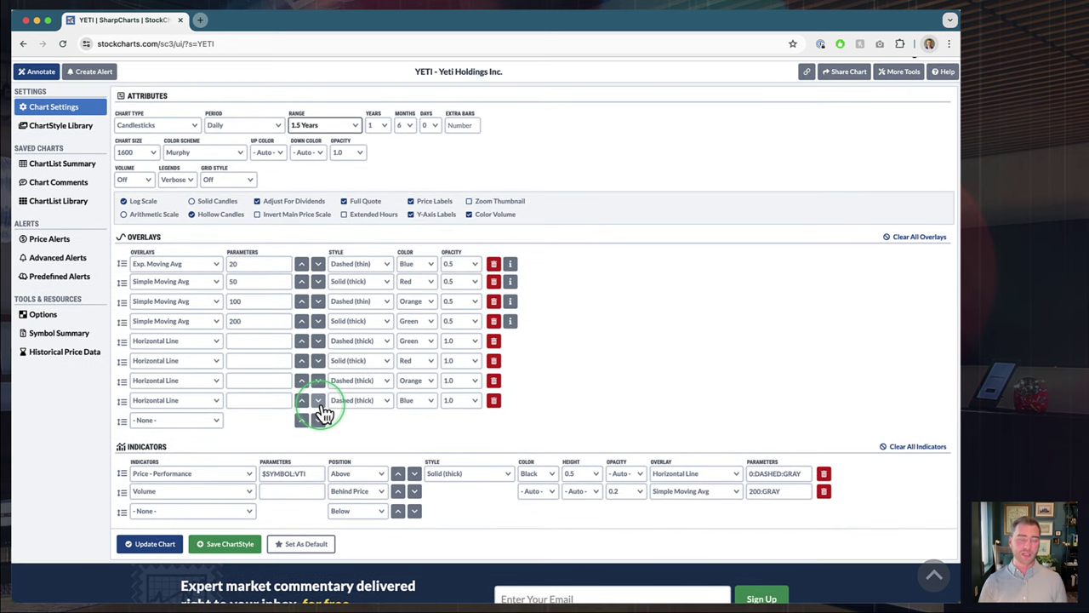
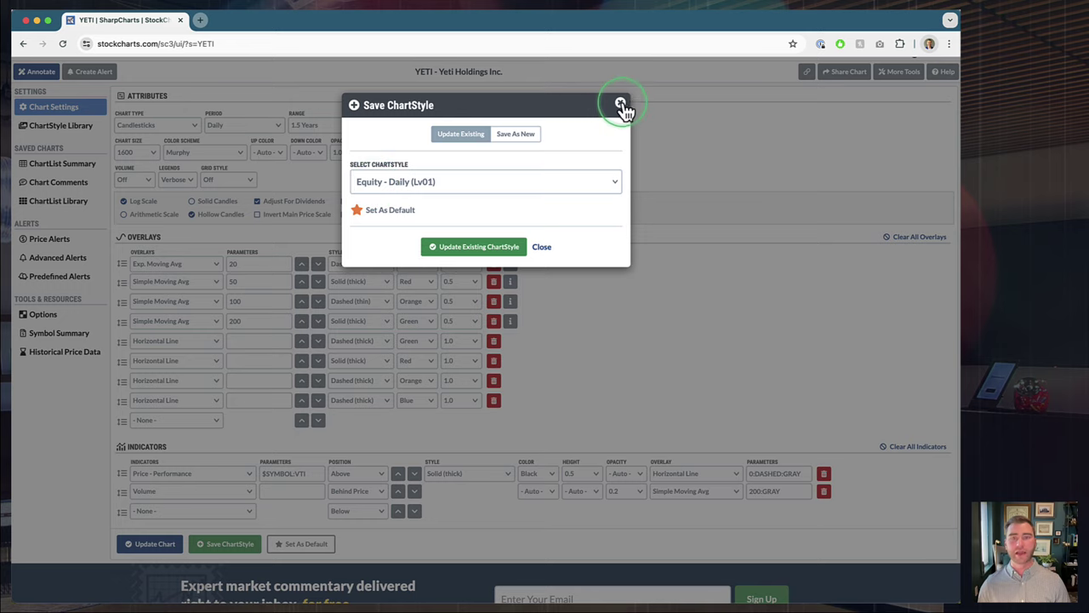
Close the Save ChartStyle dialog without updating Equity - Daily (Lv01) and return to the YETI chart
click(621, 103)
click(231, 324)
scroll(230, 324, up, 4)
scroll(231, 323, up, 5)
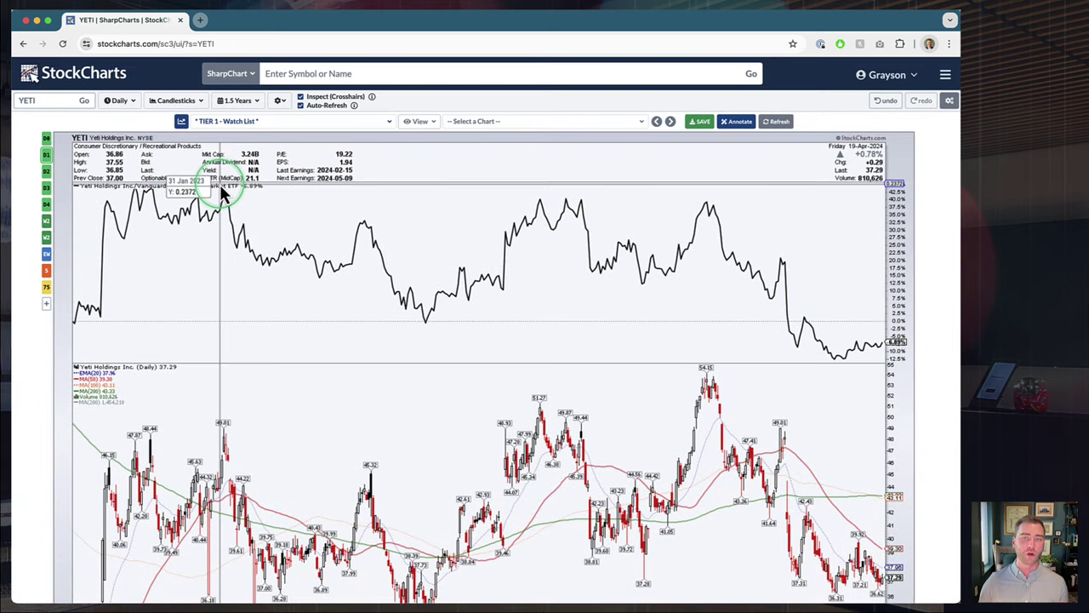
Look through the full list of saved ChartStyles, from the bookmarked equity styles to the Basic, Gallery, Index and Performance styles
click(182, 124)
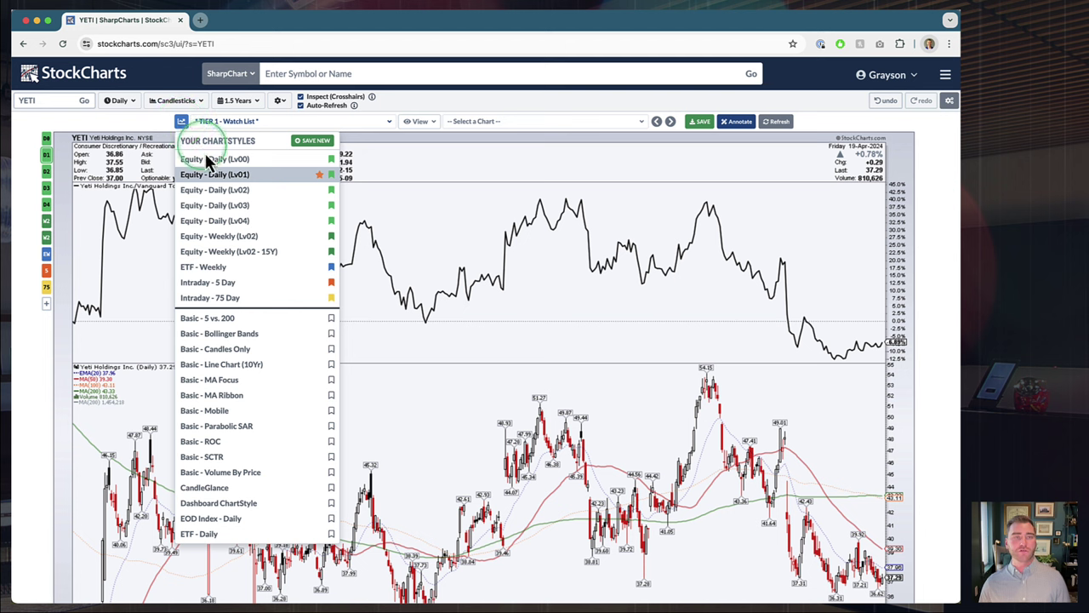
scroll(229, 330, down, 2)
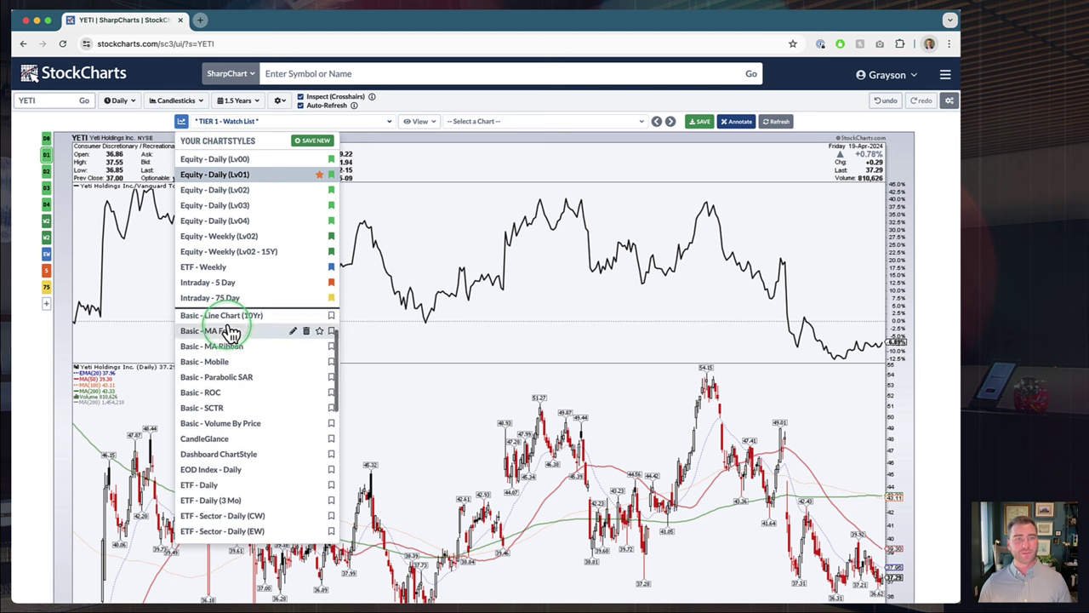
scroll(251, 333, up, 2)
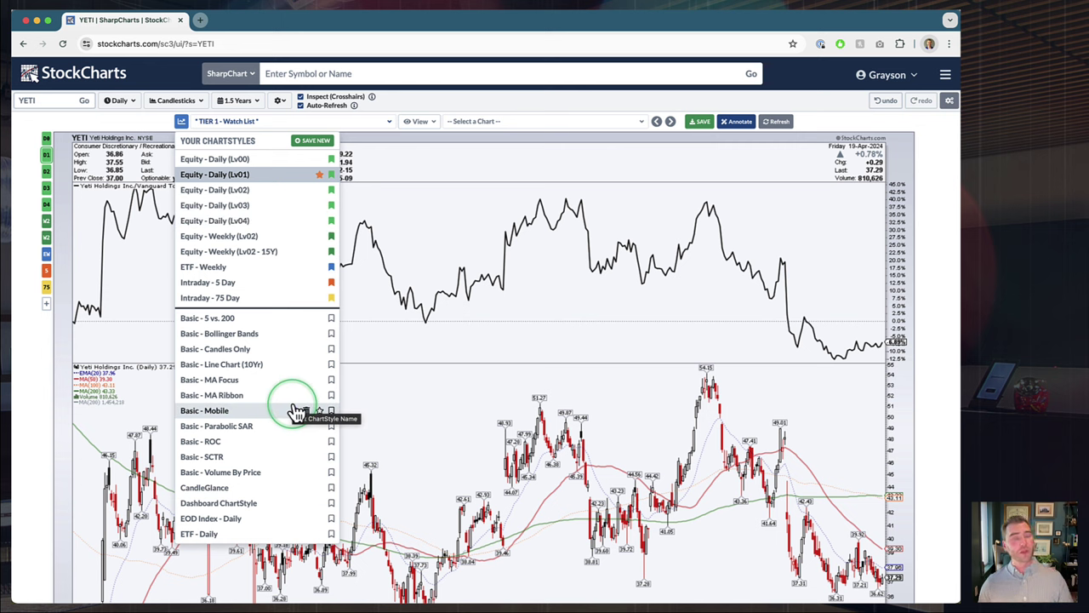
scroll(296, 411, down, 10)
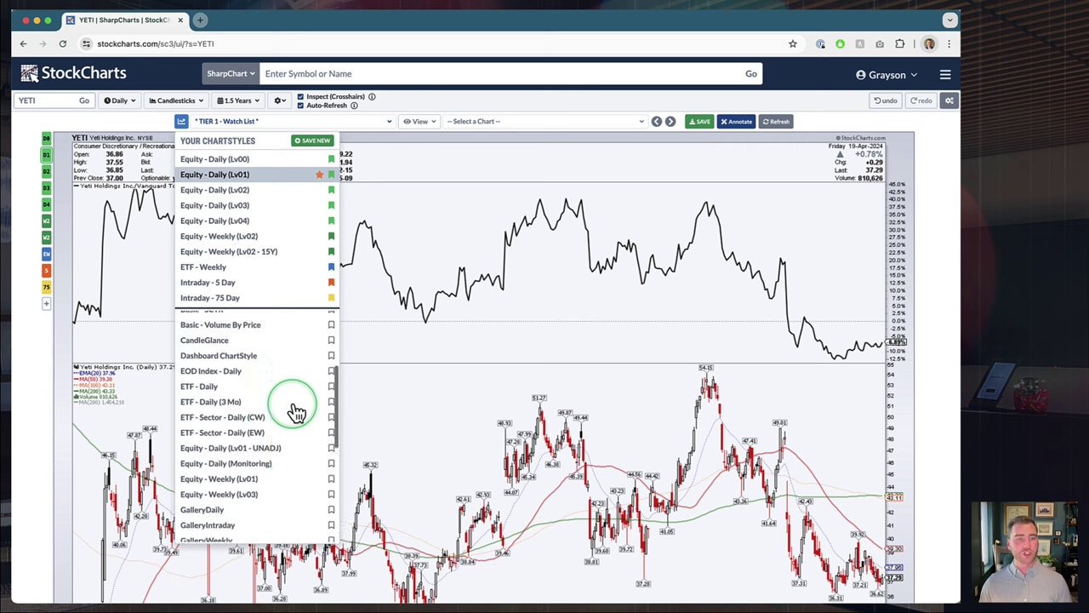
scroll(296, 412, down, 4)
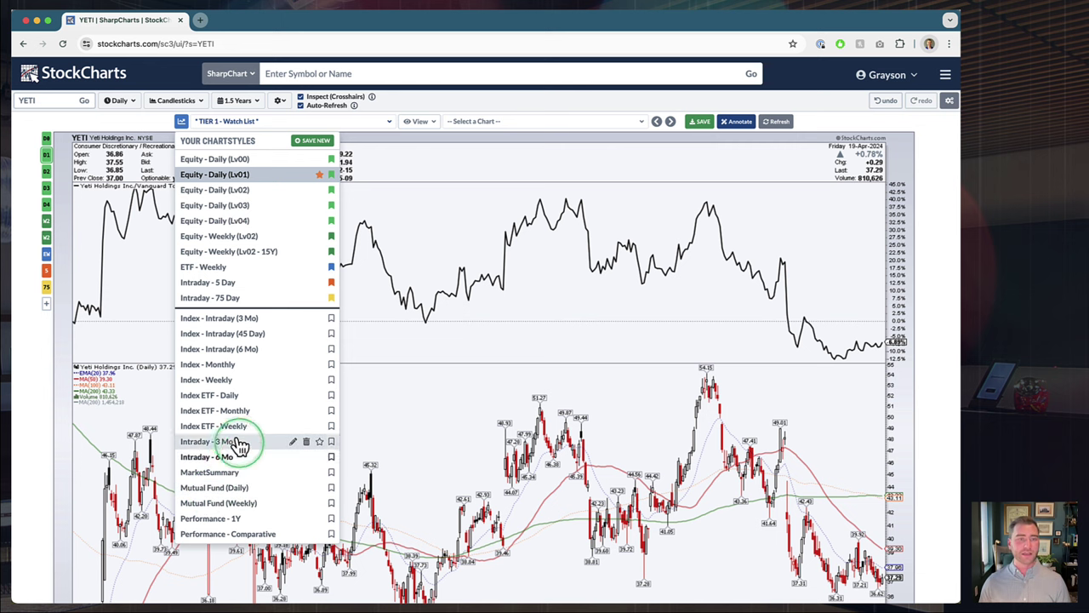
scroll(246, 447, up, 2)
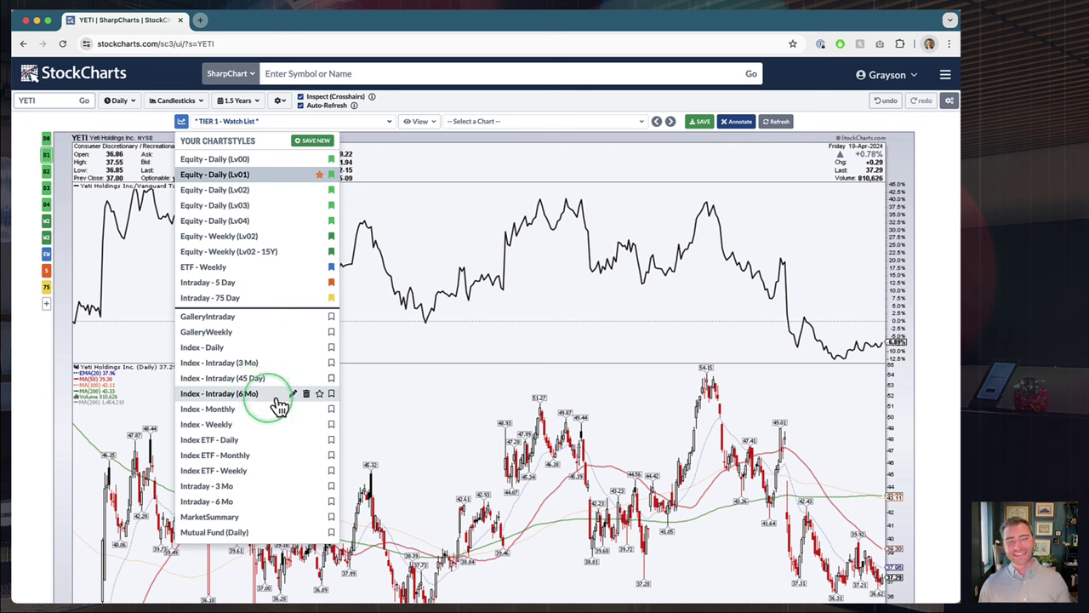
scroll(277, 430, up, 5)
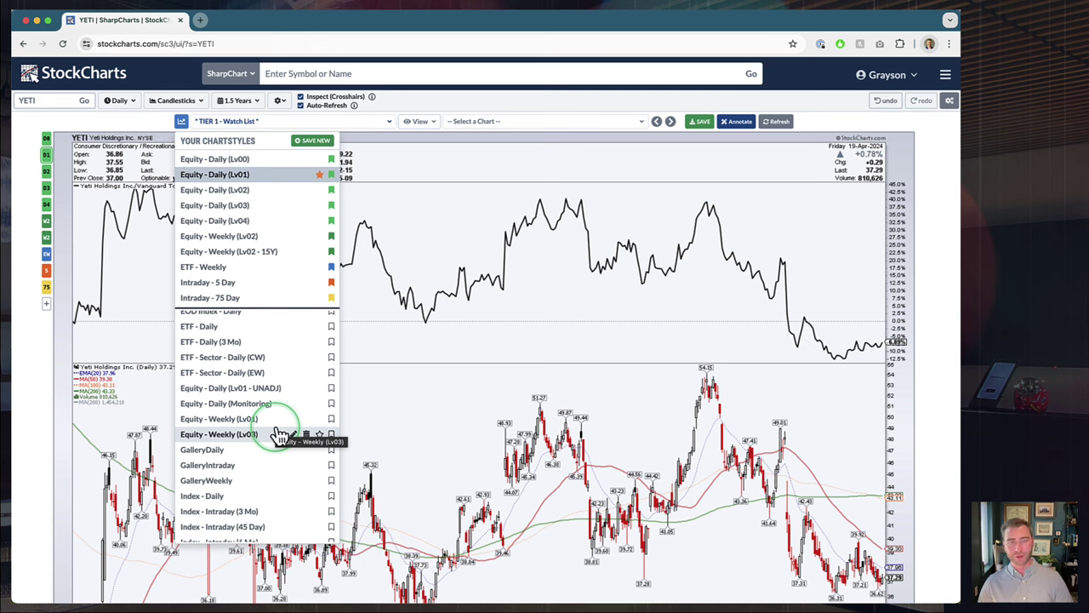
scroll(279, 434, up, 7)
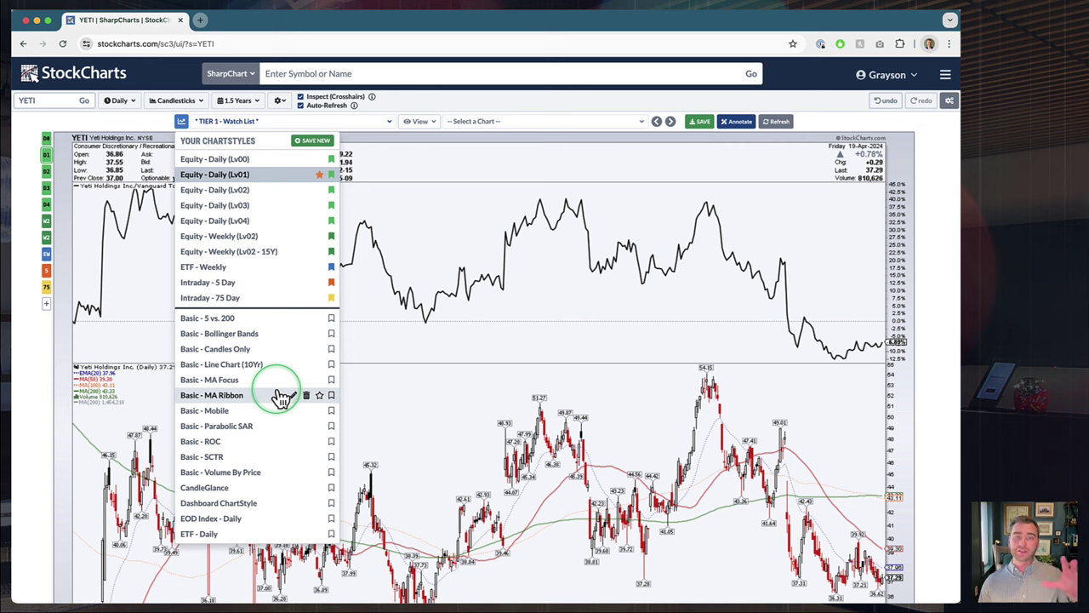
Check the Save As New and Update Existing options for saving a ChartStyle, and close the dialog without saving
click(315, 143)
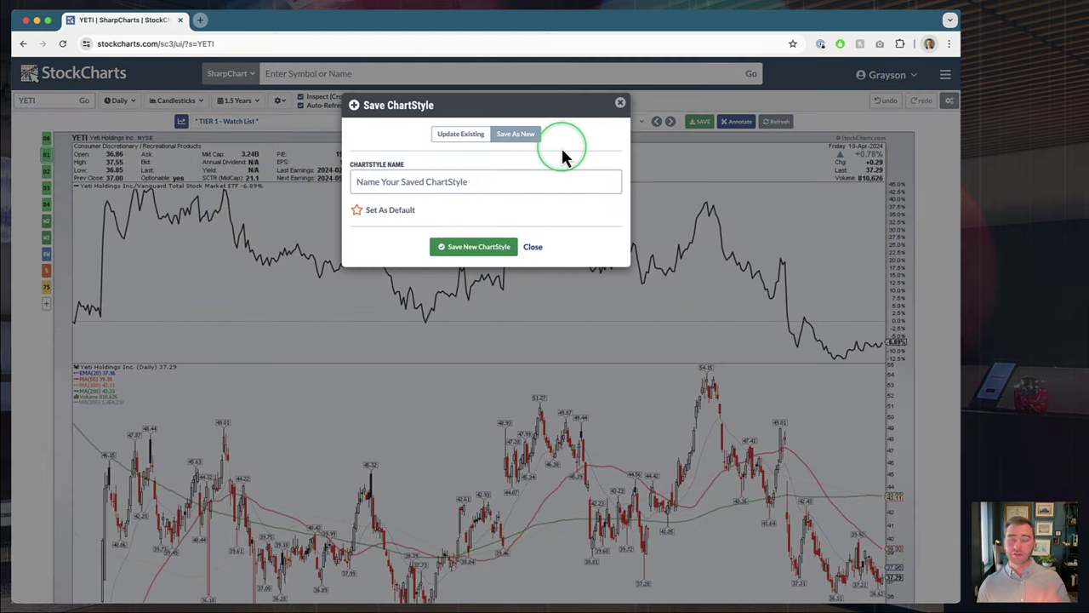
click(461, 137)
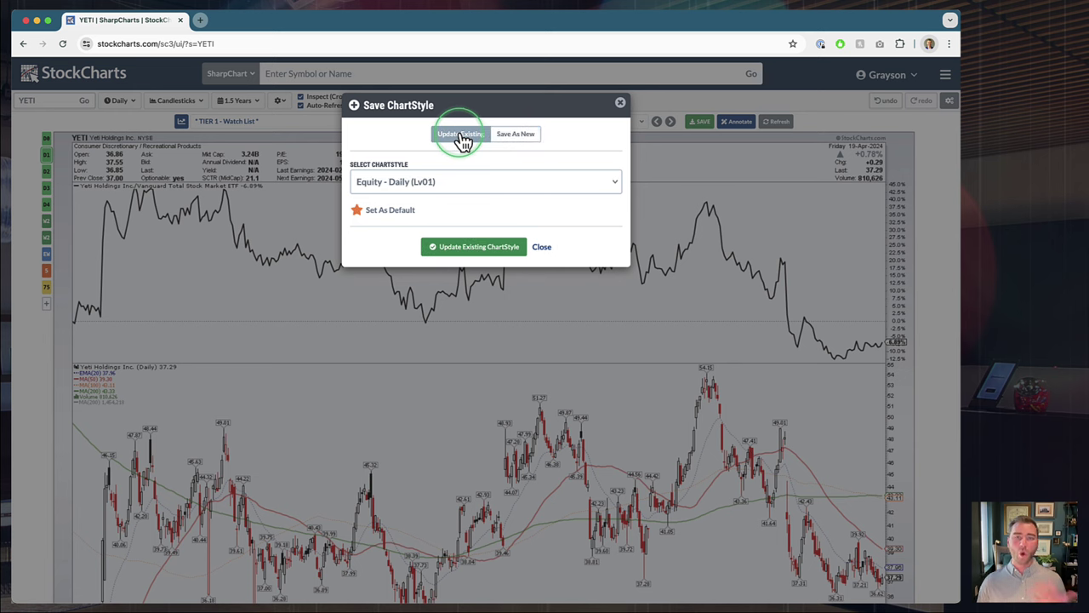
click(621, 104)
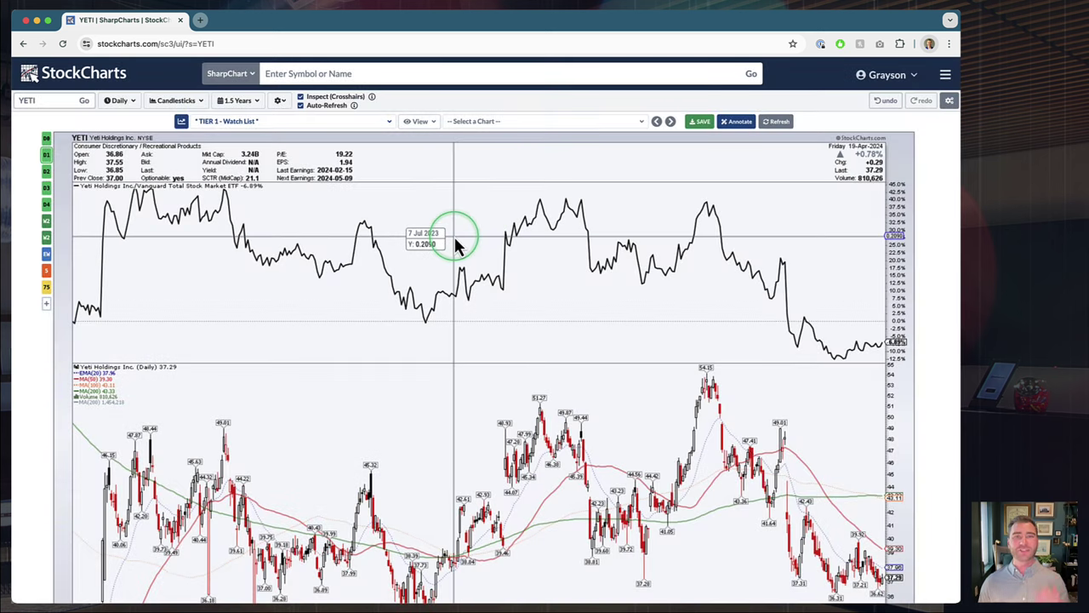
Review the YETI chart's attributes, overlays and indicator positions, and check the option to save them as a ChartStyle
scroll(299, 260, down, 5)
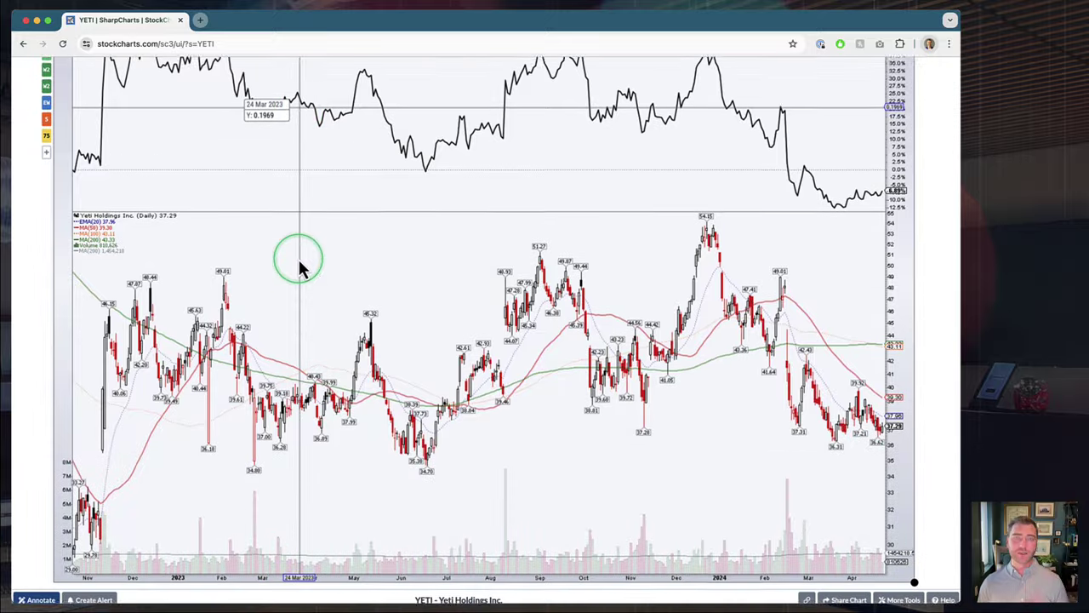
scroll(297, 259, down, 4)
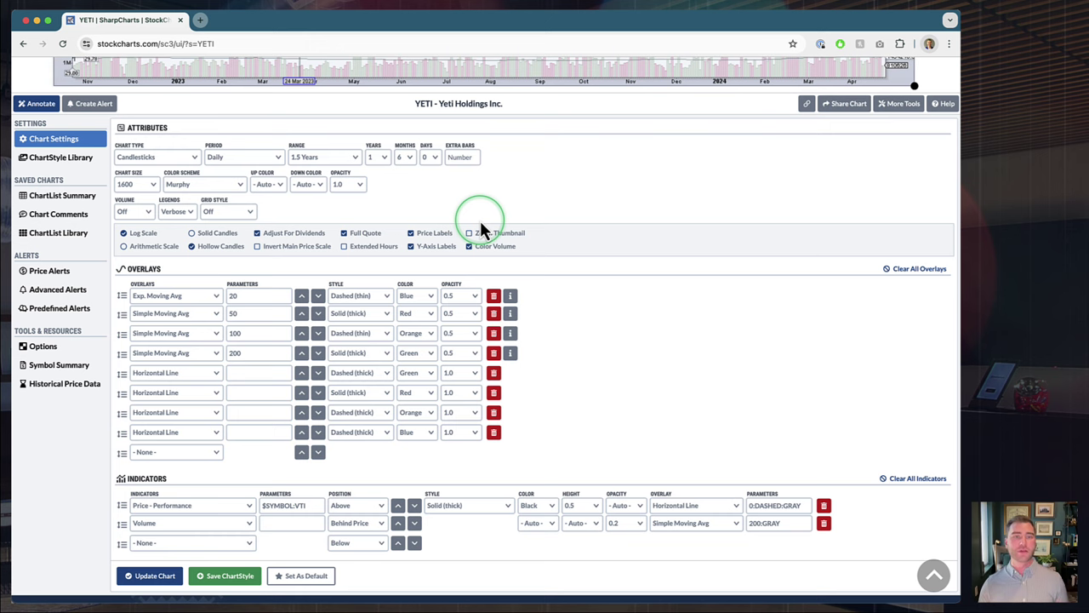
scroll(364, 443, down, 2)
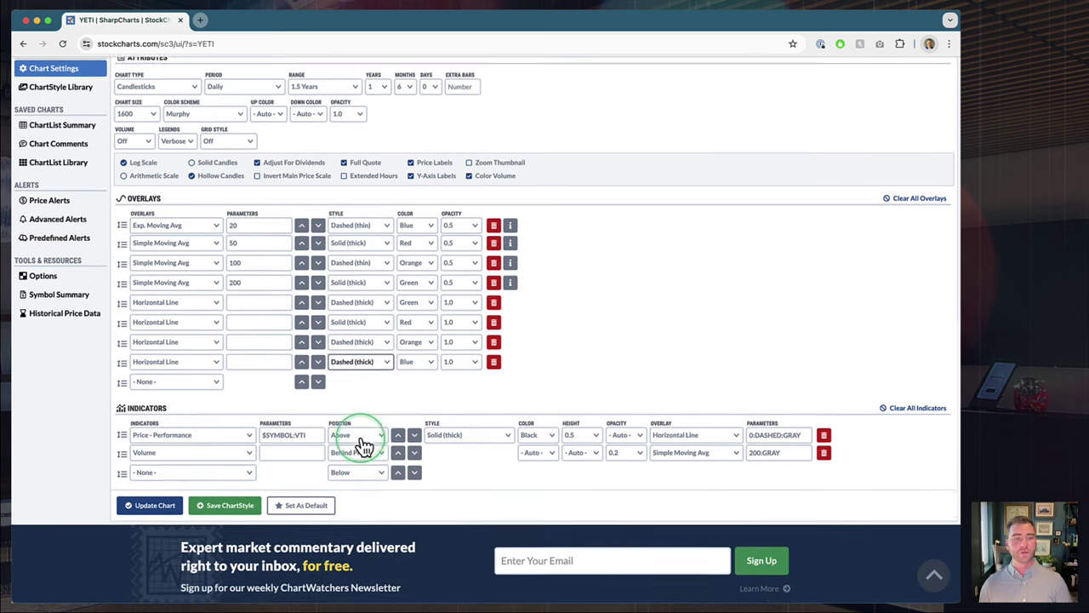
click(361, 437)
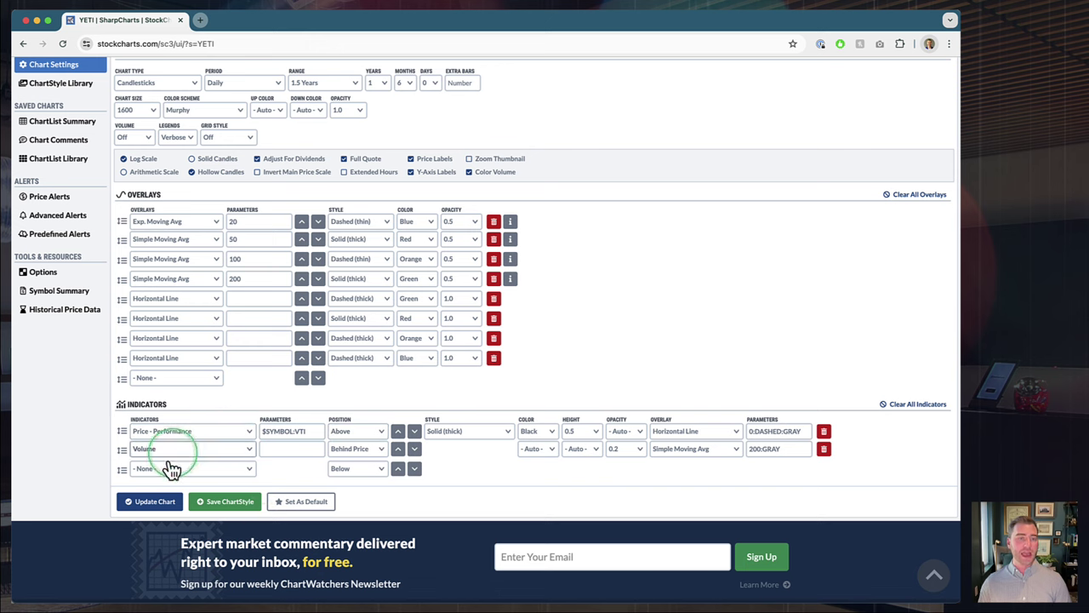
click(235, 511)
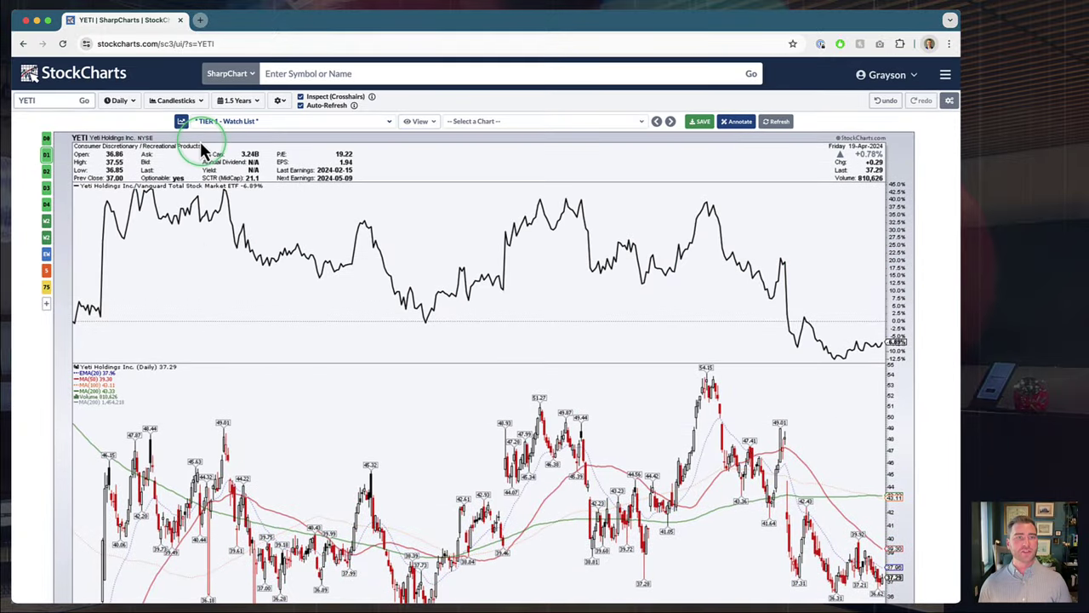
Apply the Equity - Weekly (Lv02) ChartStyle from the saved styles and examine YETI's weekly price and performance panels
click(181, 119)
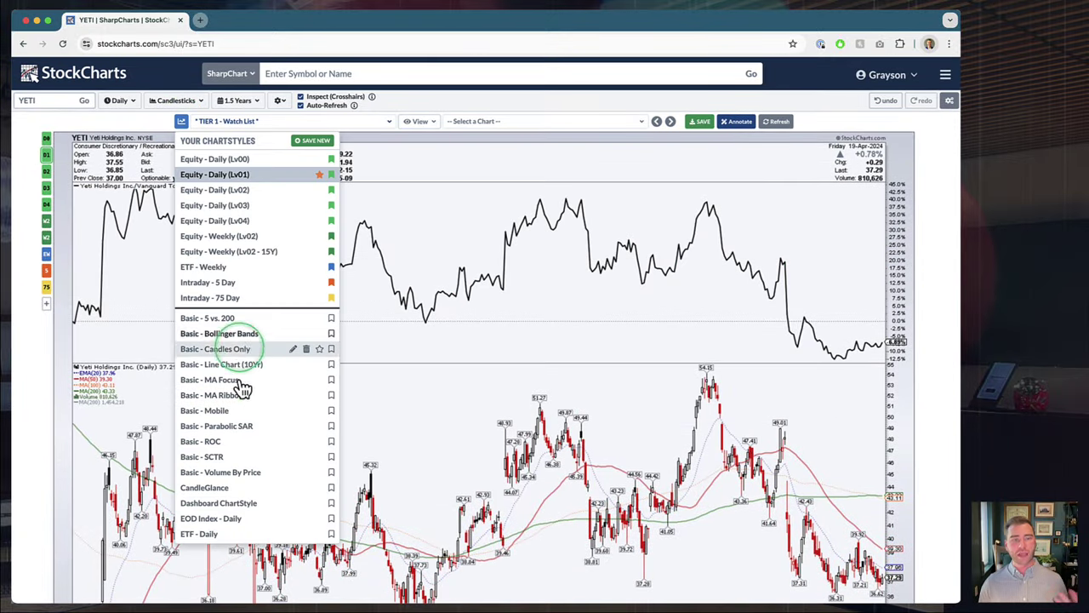
click(181, 121)
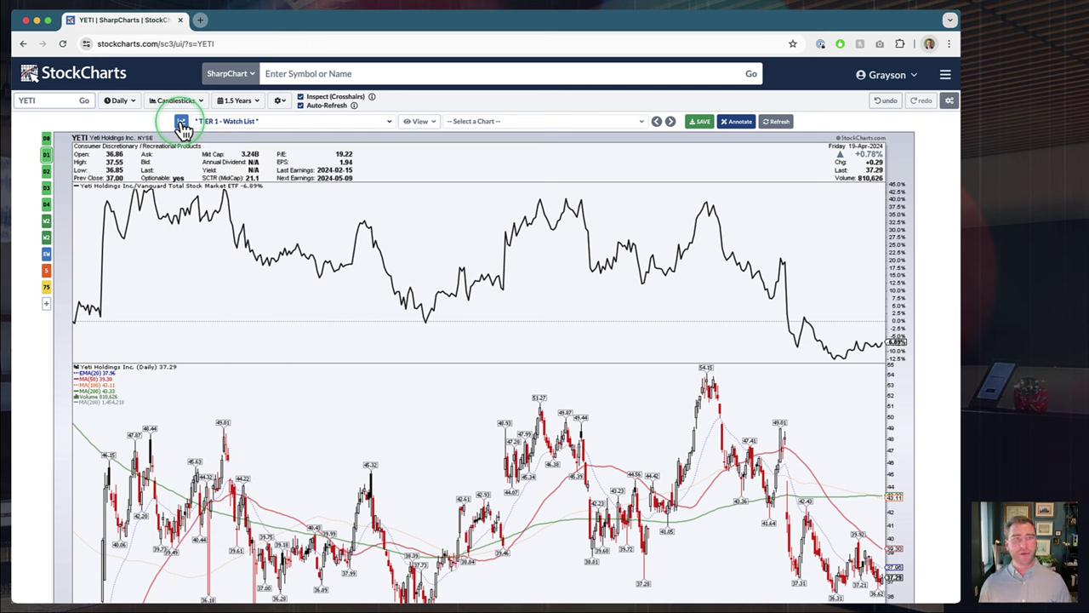
click(181, 123)
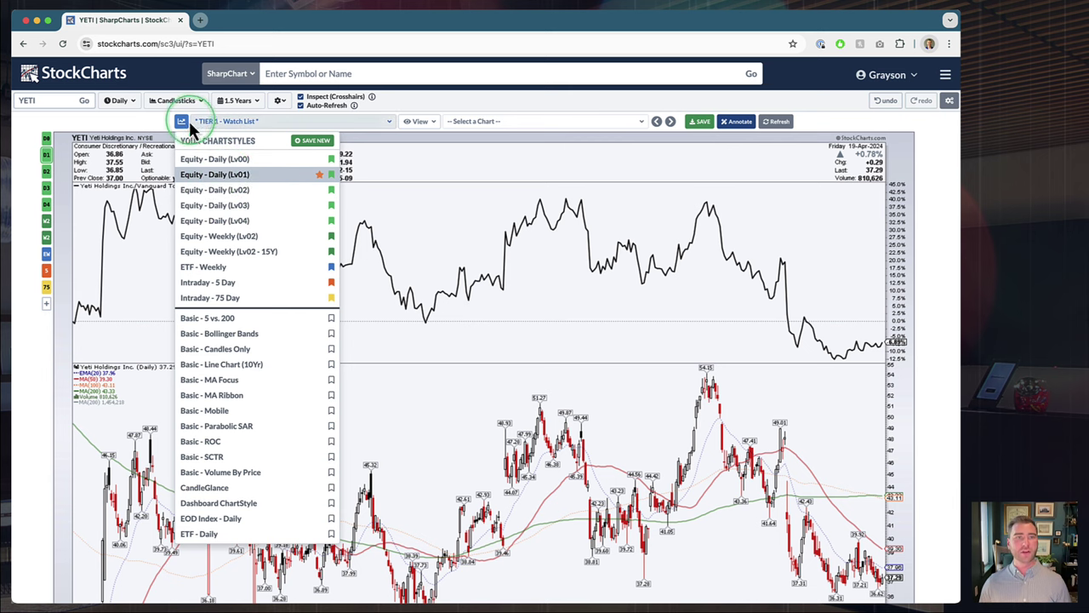
click(230, 236)
scroll(226, 238, down, 3)
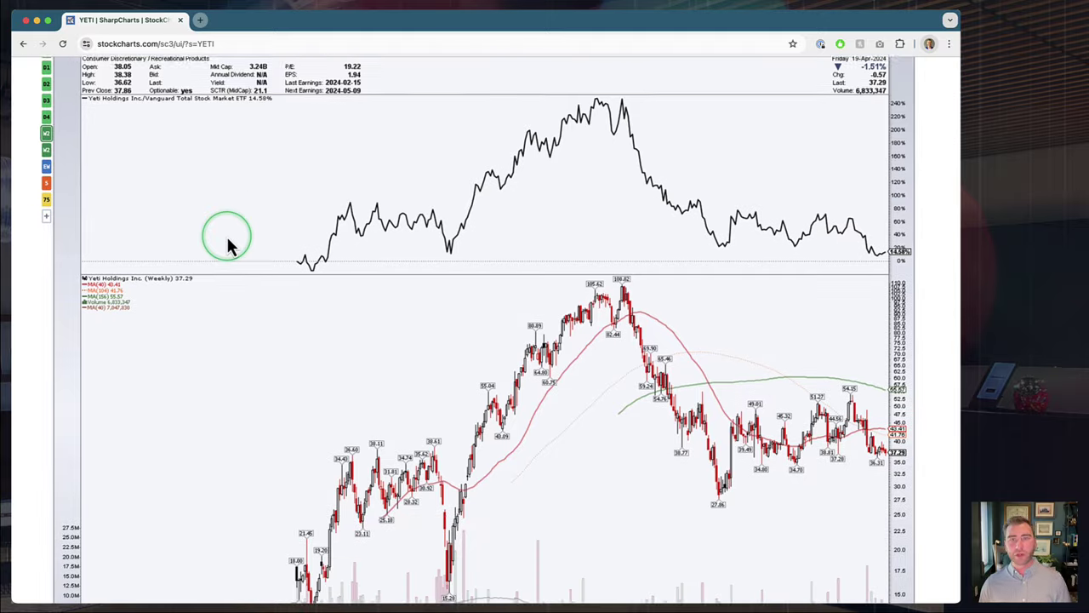
scroll(596, 417, up, 3)
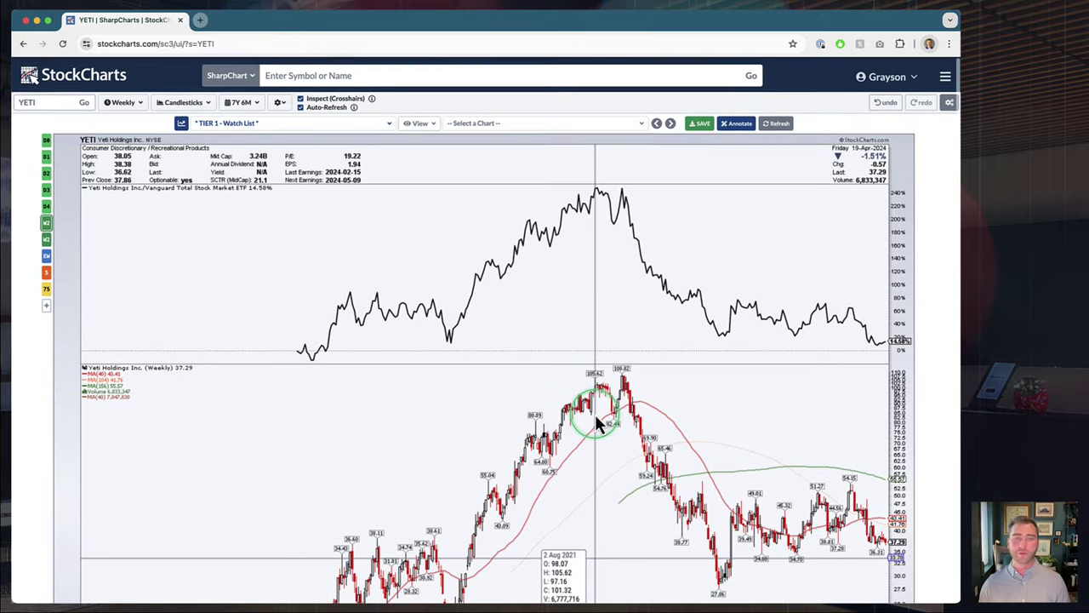
Switch the YETI chart to the Intraday - 75 Day ChartStyle from the saved styles
click(182, 123)
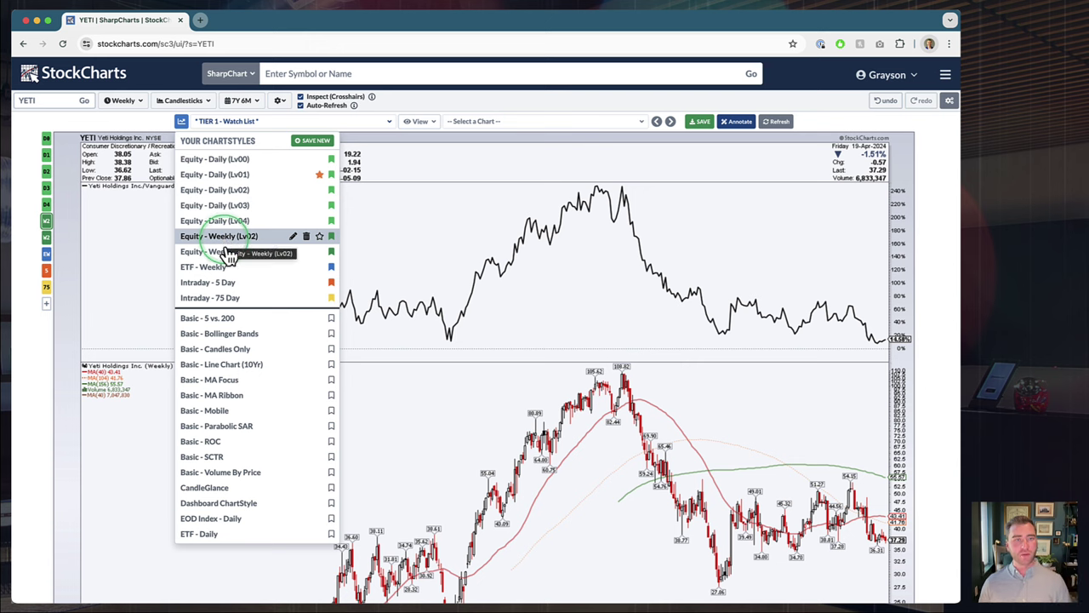
click(234, 302)
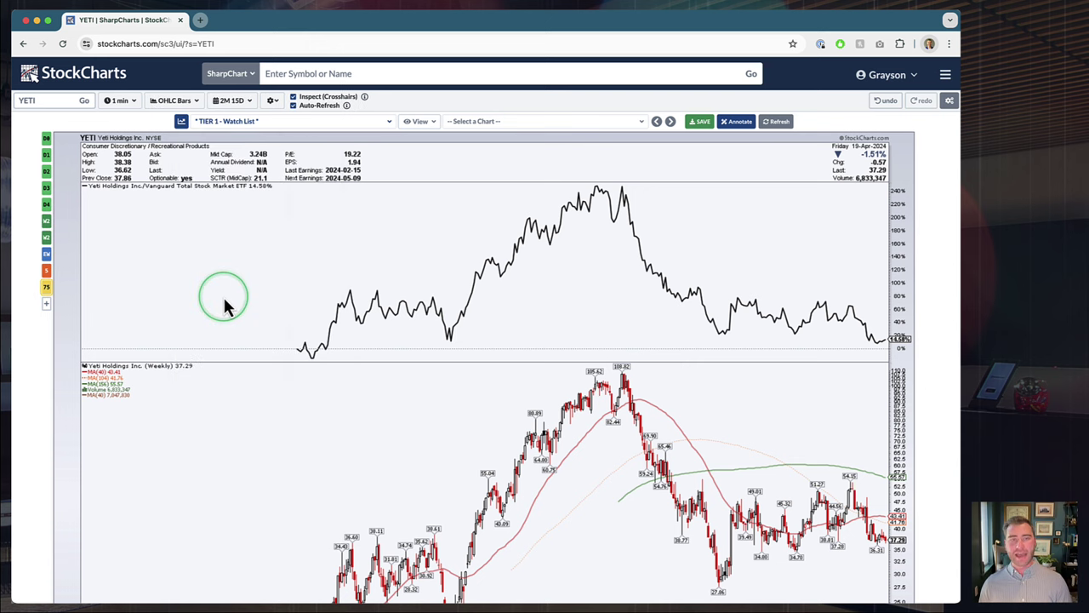
Examine YETI's Intraday - 75 Day price, volume and Accum/Dist panels, and review the list of saved ChartStyles without changing the style
scroll(223, 296, down, 2)
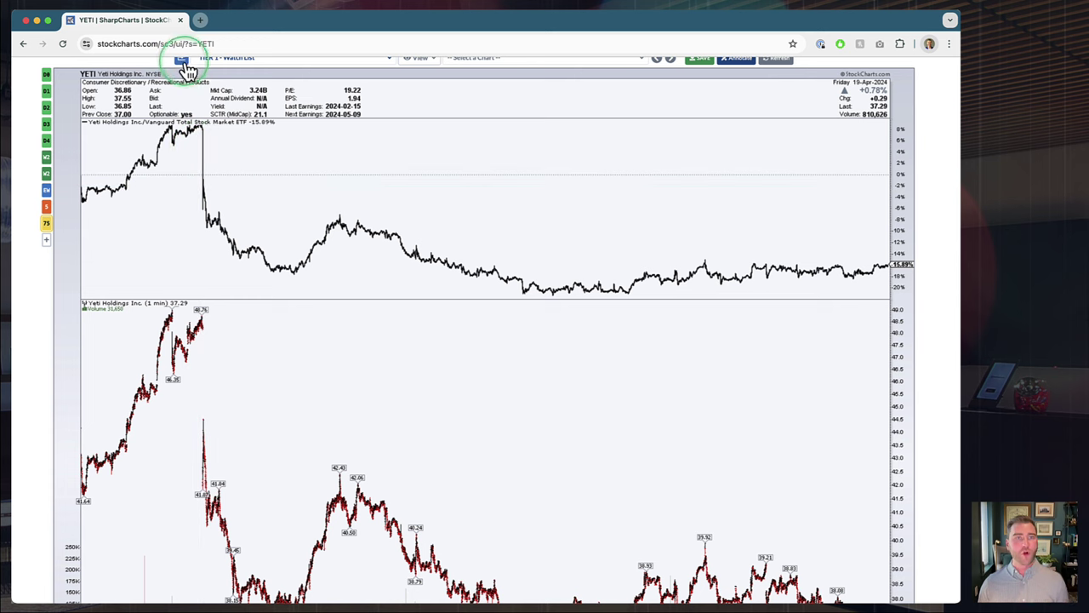
click(182, 58)
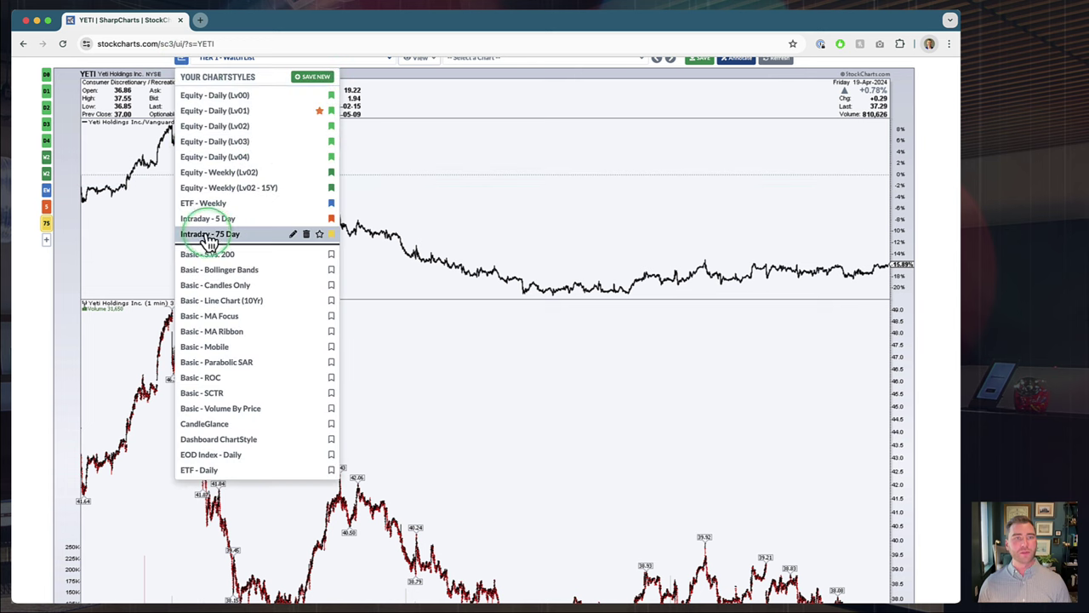
click(182, 59)
scroll(304, 324, down, 5)
scroll(306, 323, down, 7)
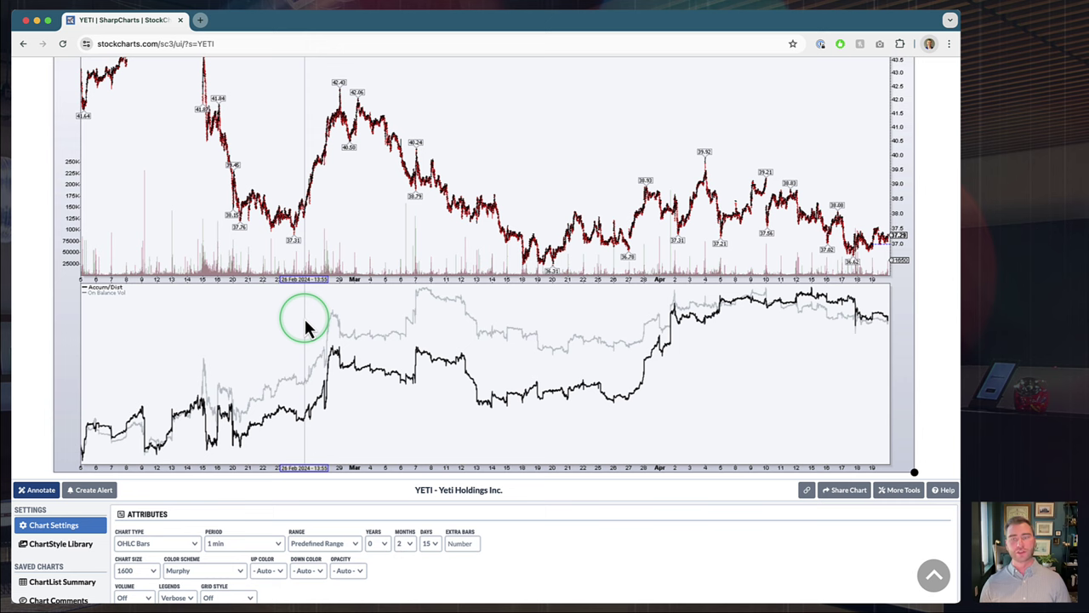
scroll(306, 326, up, 14)
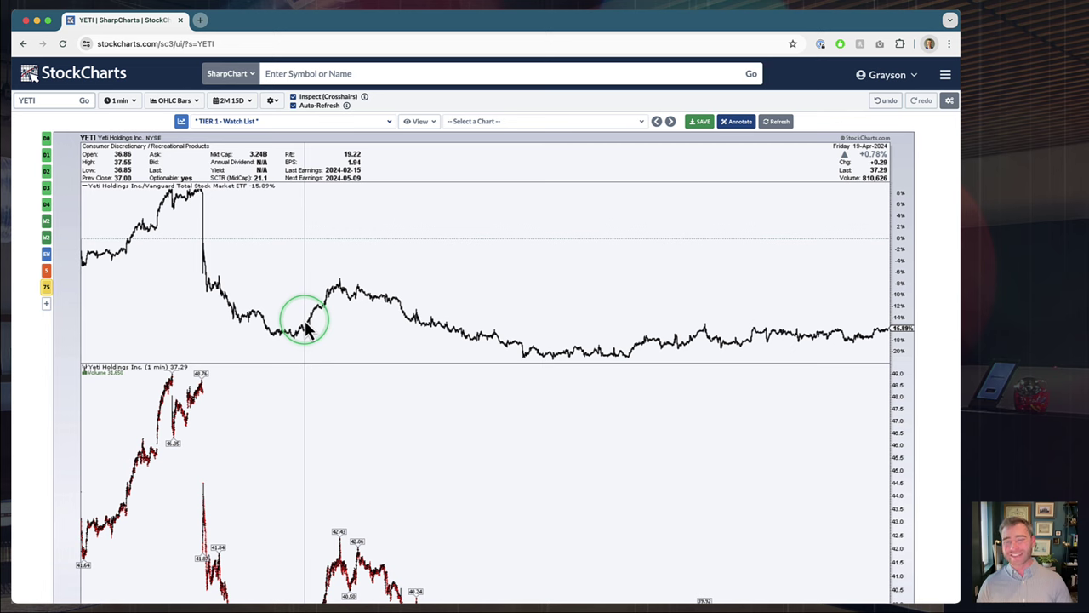
click(181, 121)
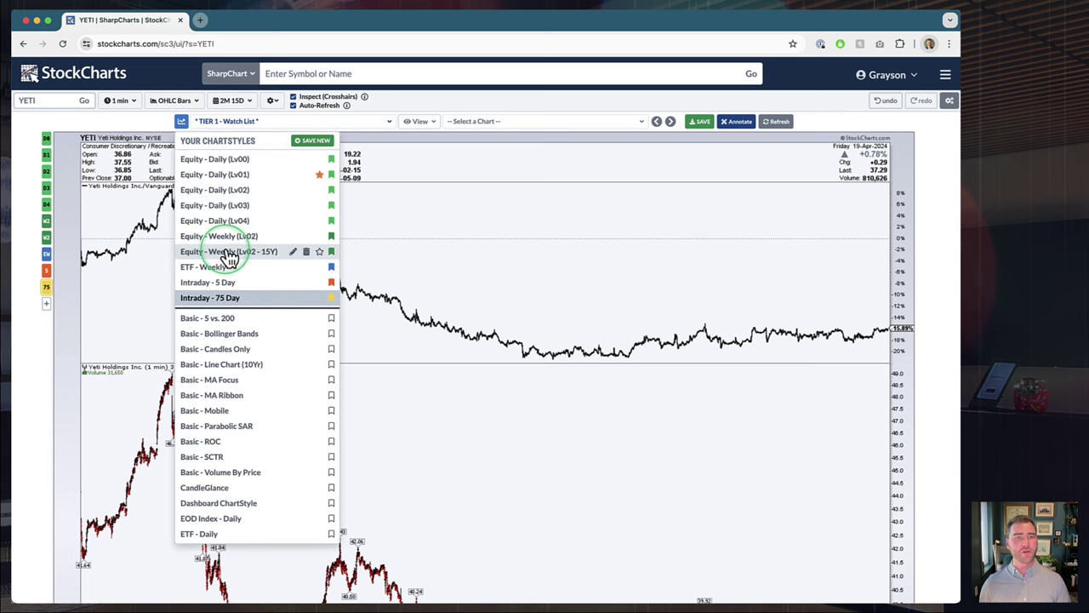
click(181, 124)
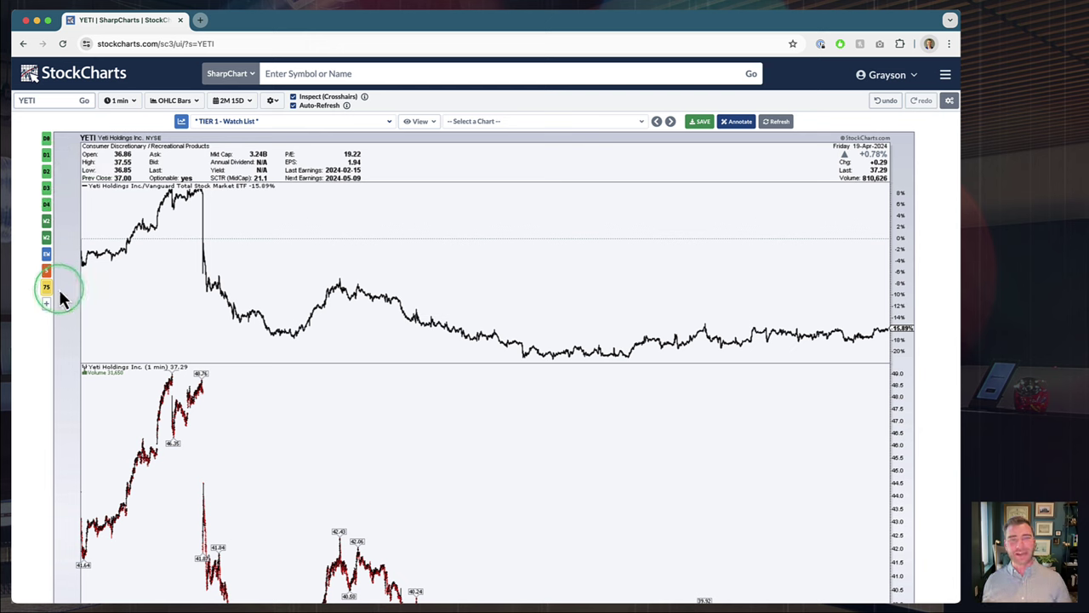
Switch the YETI chart from Equity - Daily (Lv01) to Equity - Daily (Lv04) and on to Equity - Weekly (Lv02), comparing their panels
click(47, 157)
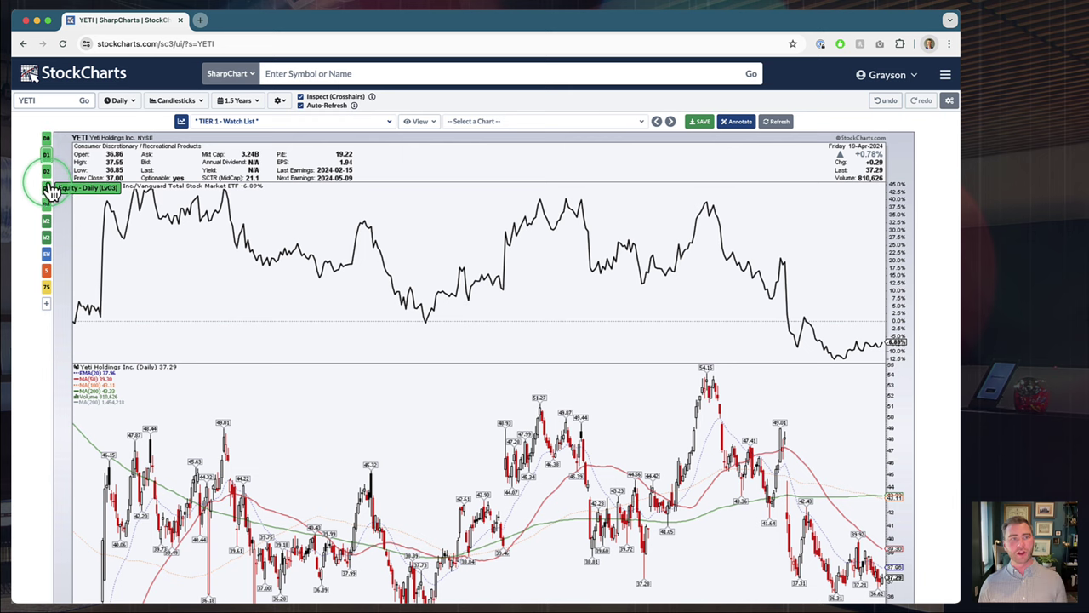
click(47, 205)
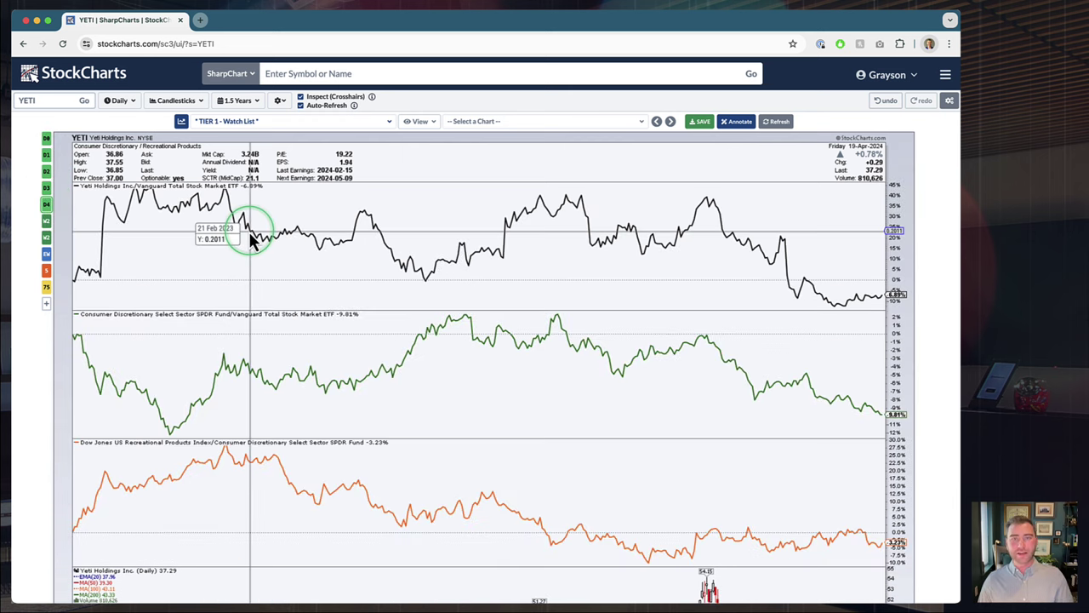
scroll(249, 234, down, 10)
scroll(249, 238, up, 10)
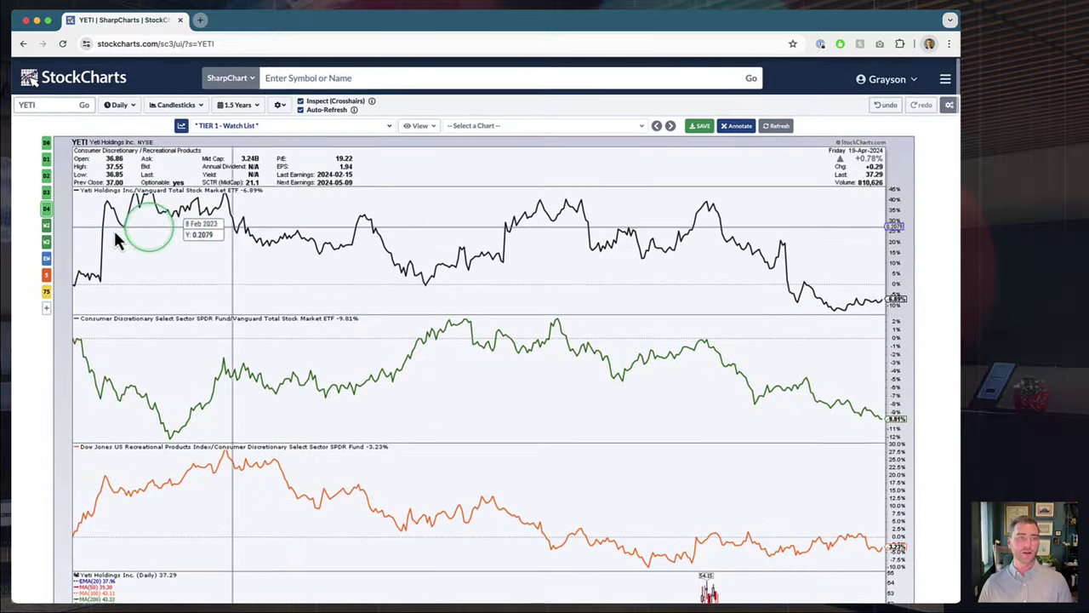
click(47, 221)
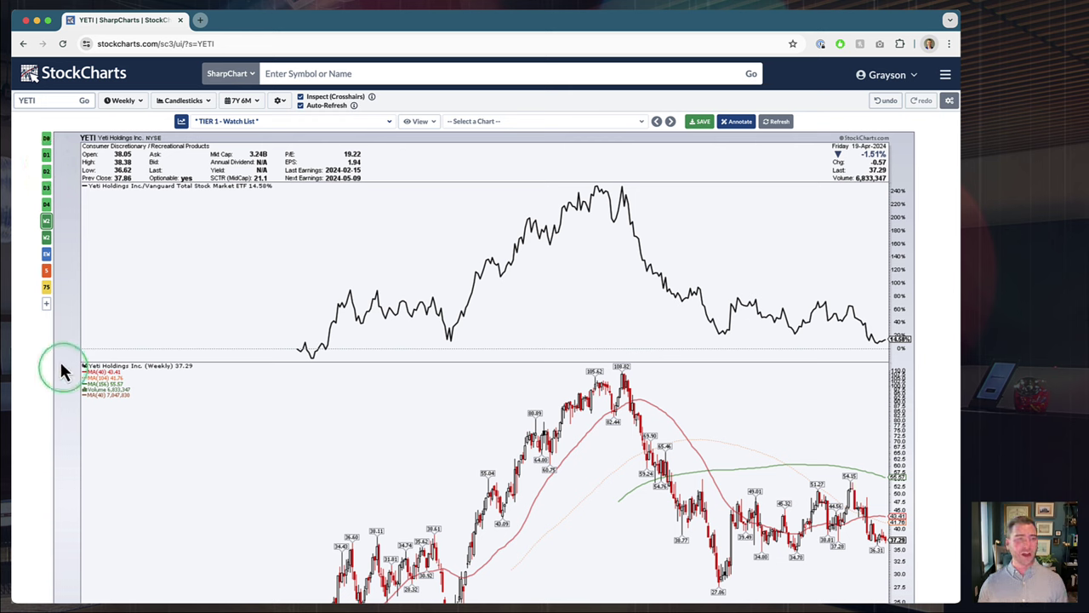
Review the ChartStyle, position, label and color options for a new StyleButton #11, and close the editor without saving
click(47, 304)
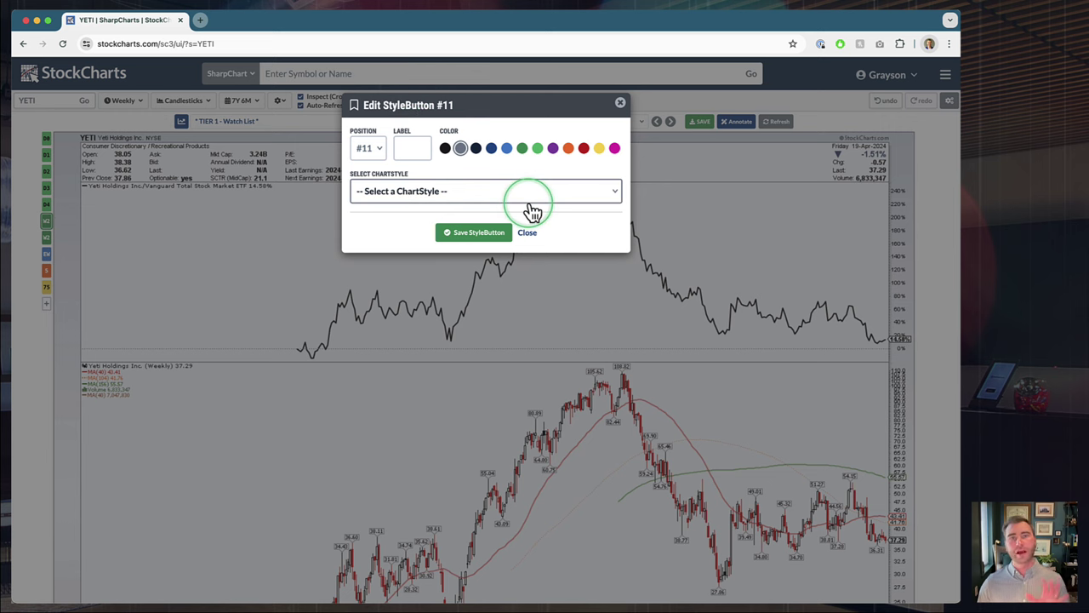
click(462, 199)
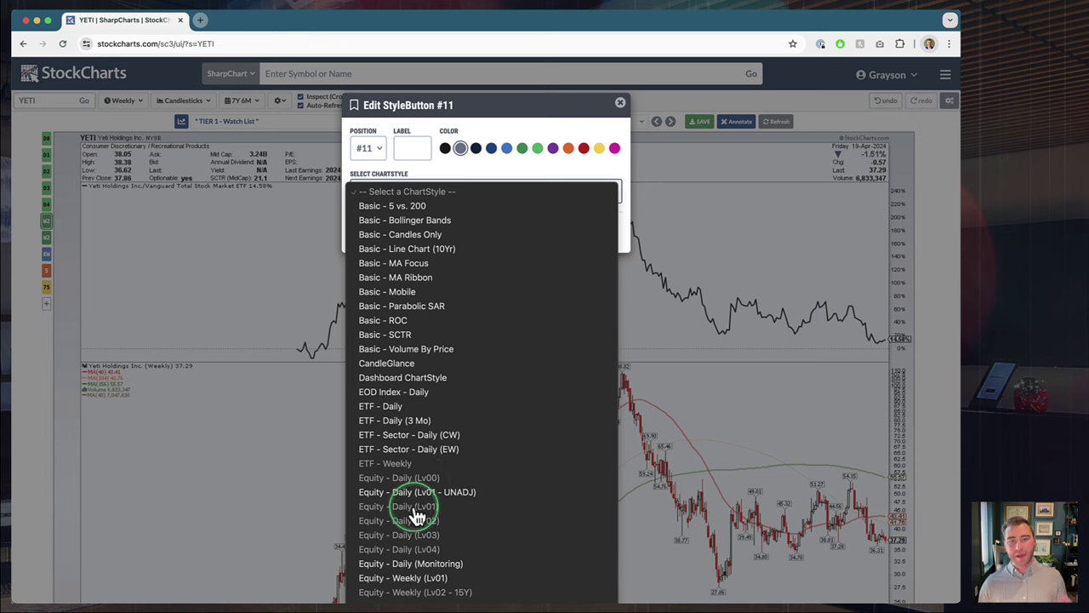
click(469, 176)
click(369, 146)
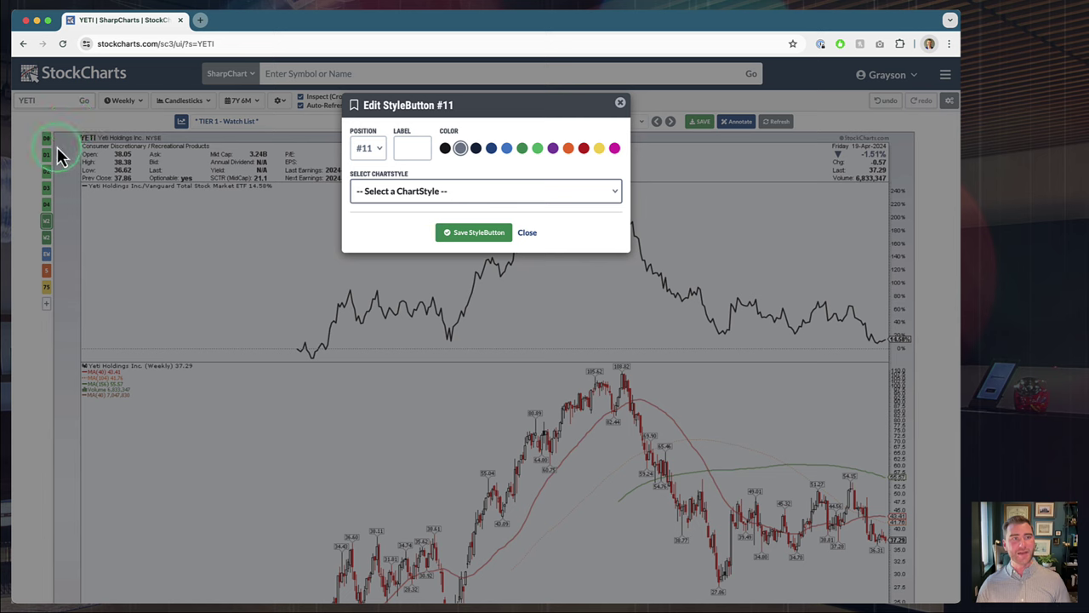
click(425, 150)
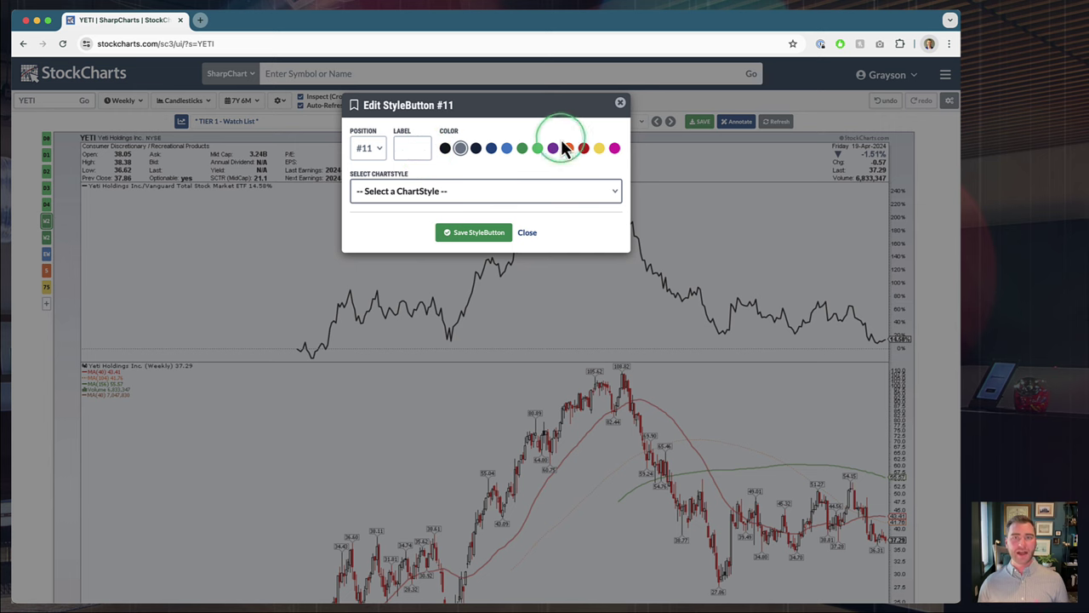
click(620, 103)
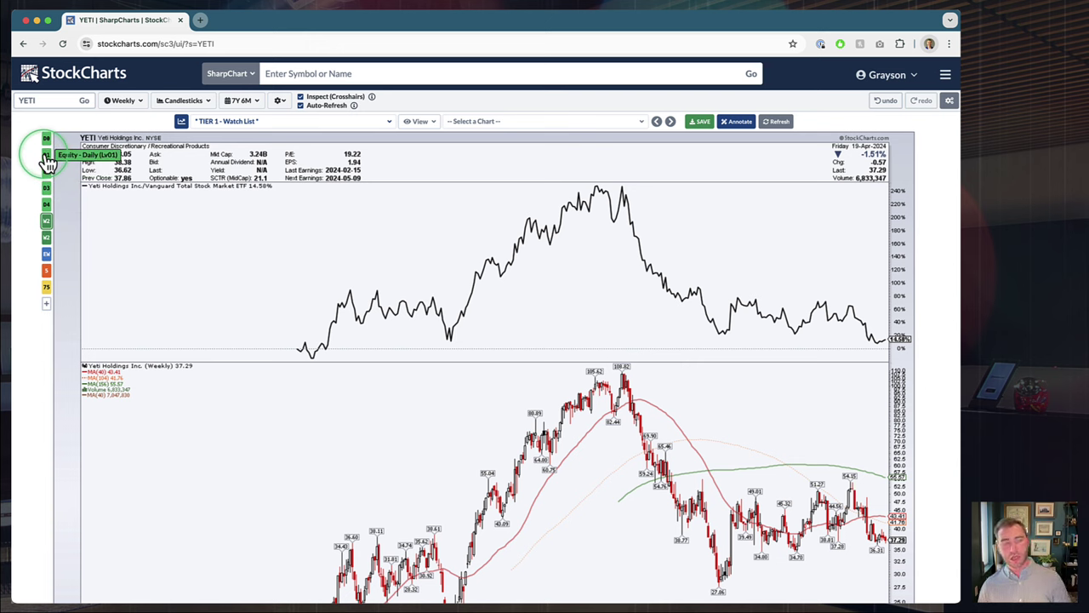
Try the label 0000 for a new StyleButton #11, and close the editor without saving
click(47, 304)
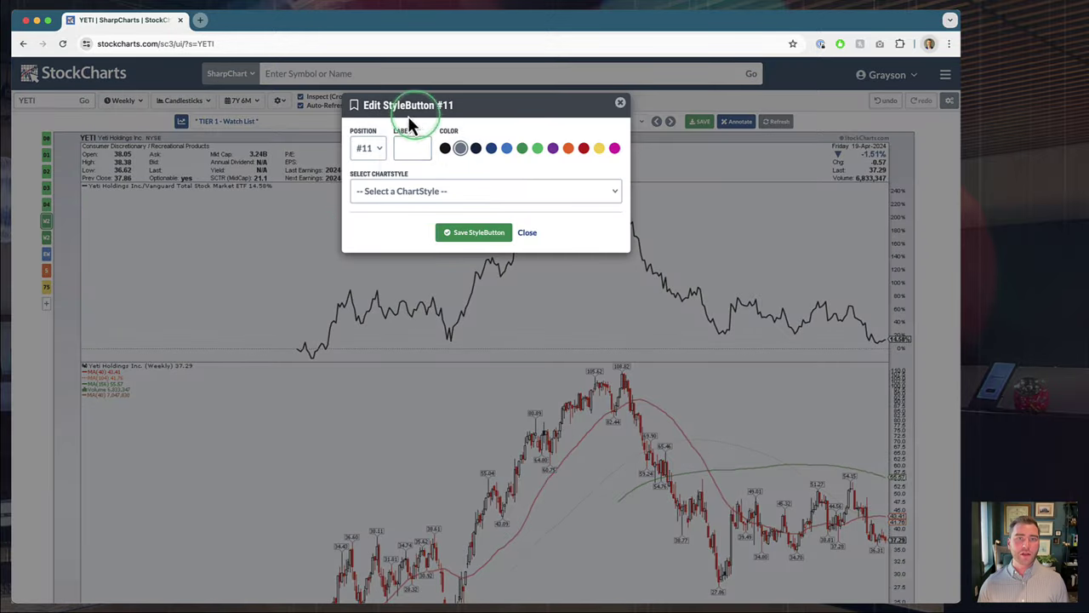
click(412, 150)
click(478, 232)
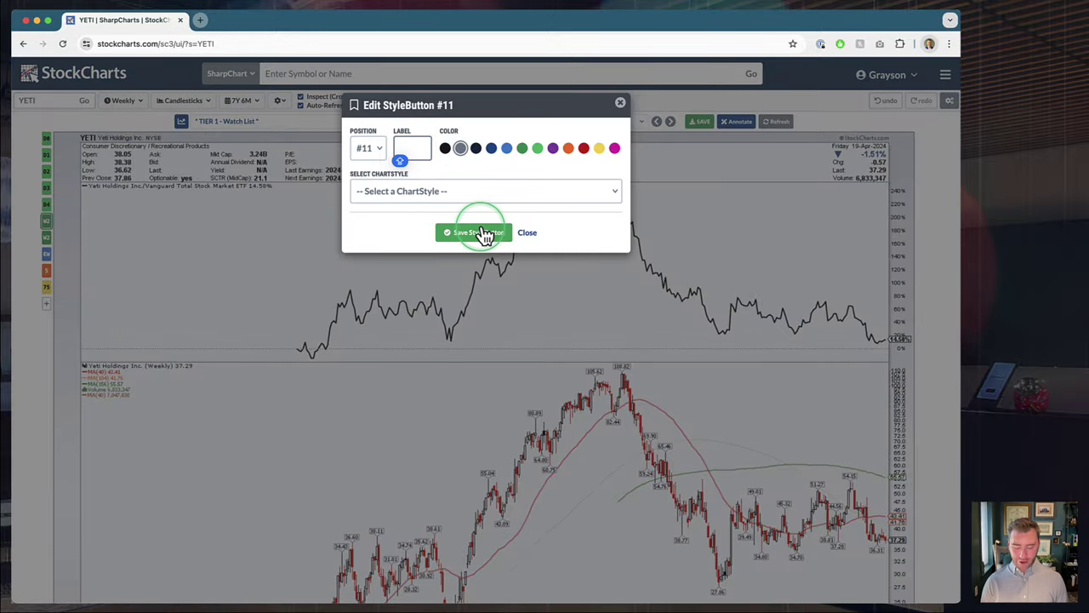
text(0000)
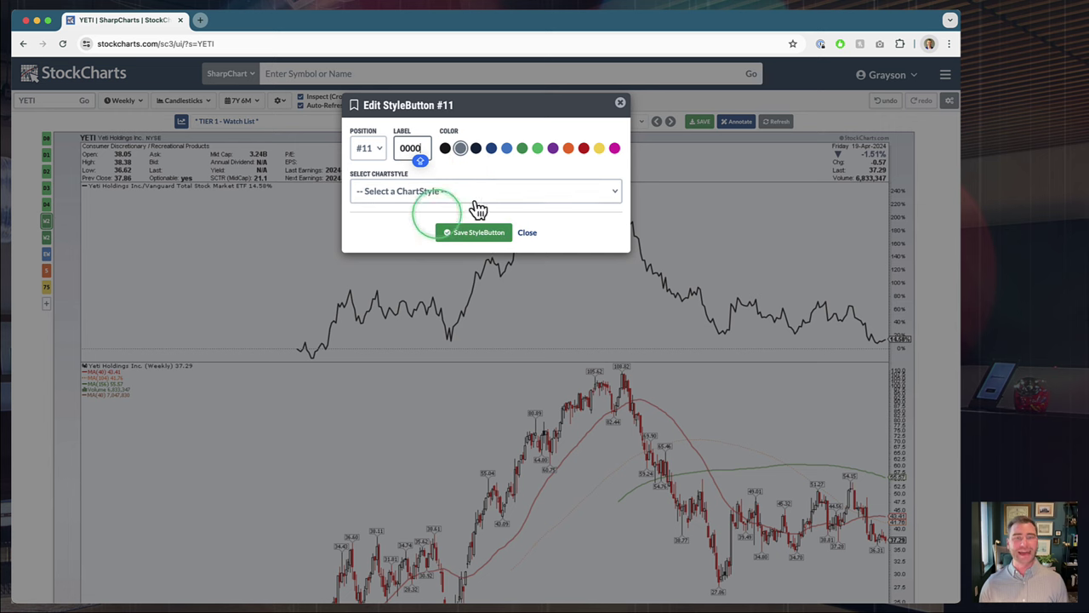
click(622, 106)
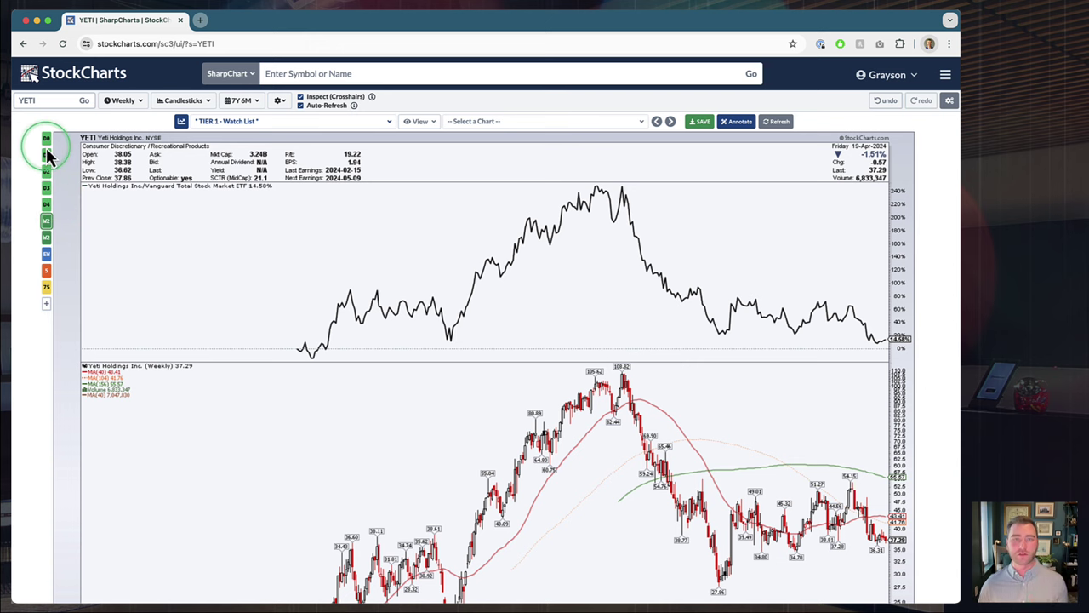
Apply Equity - Daily (Lv01) to the YETI chart, return to Equity - Weekly (Lv02), and look over the weekly panels
click(54, 225)
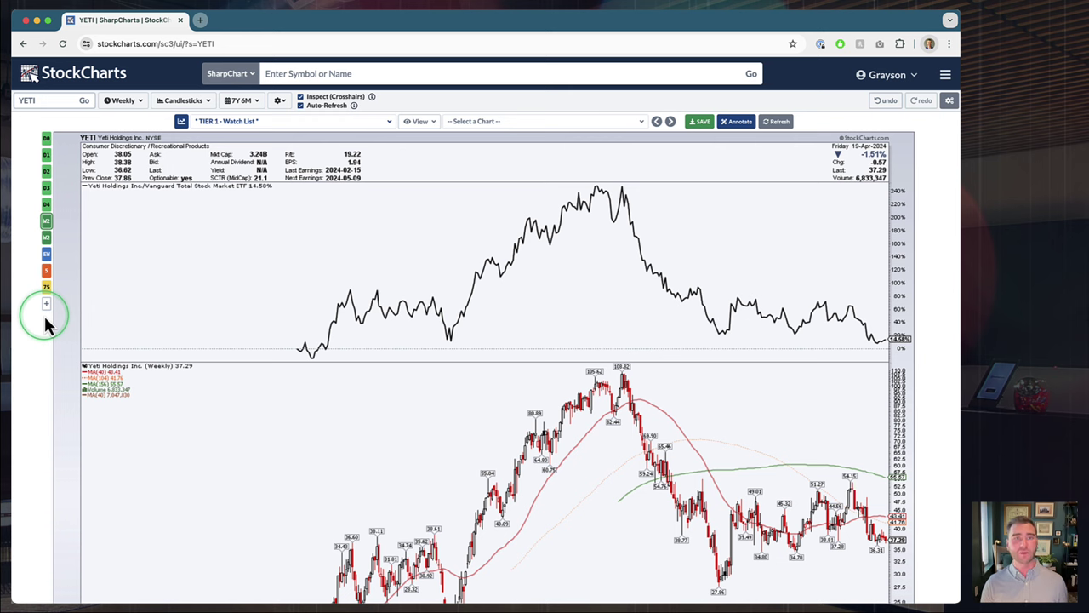
click(46, 154)
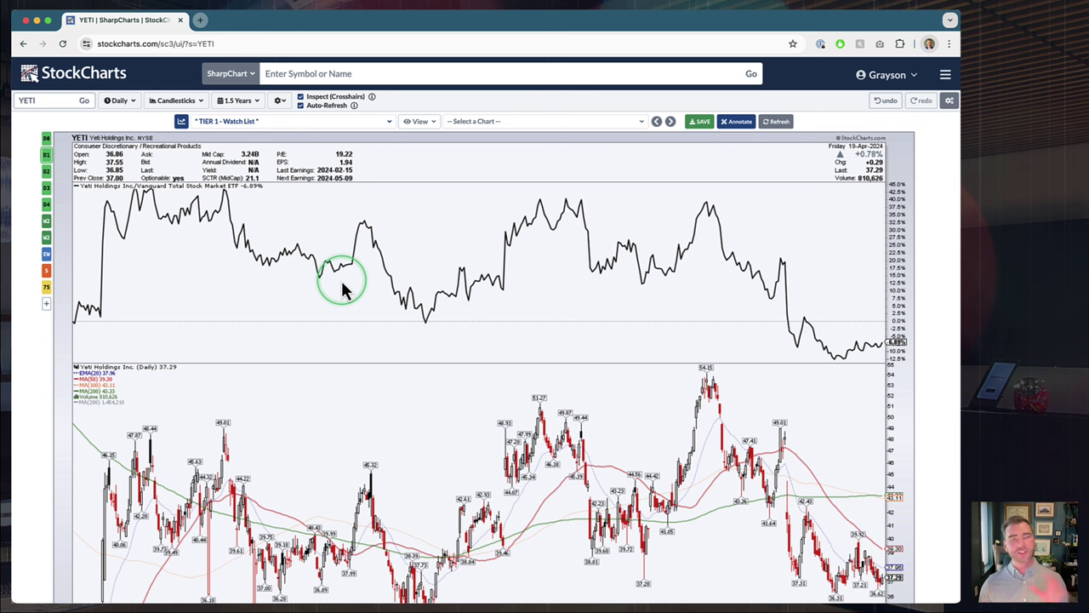
click(47, 222)
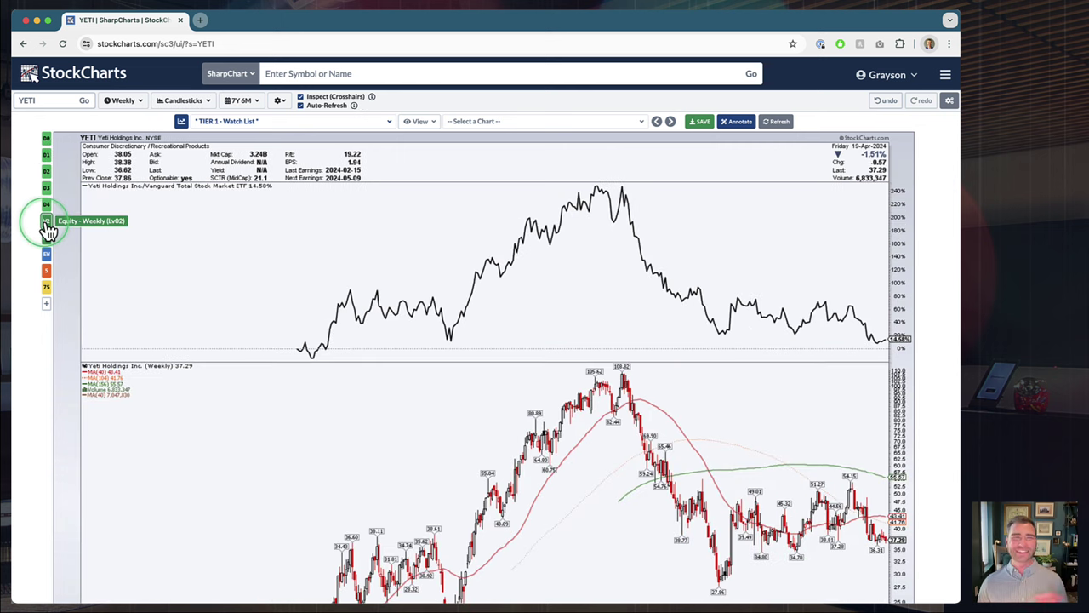
scroll(264, 327, down, 2)
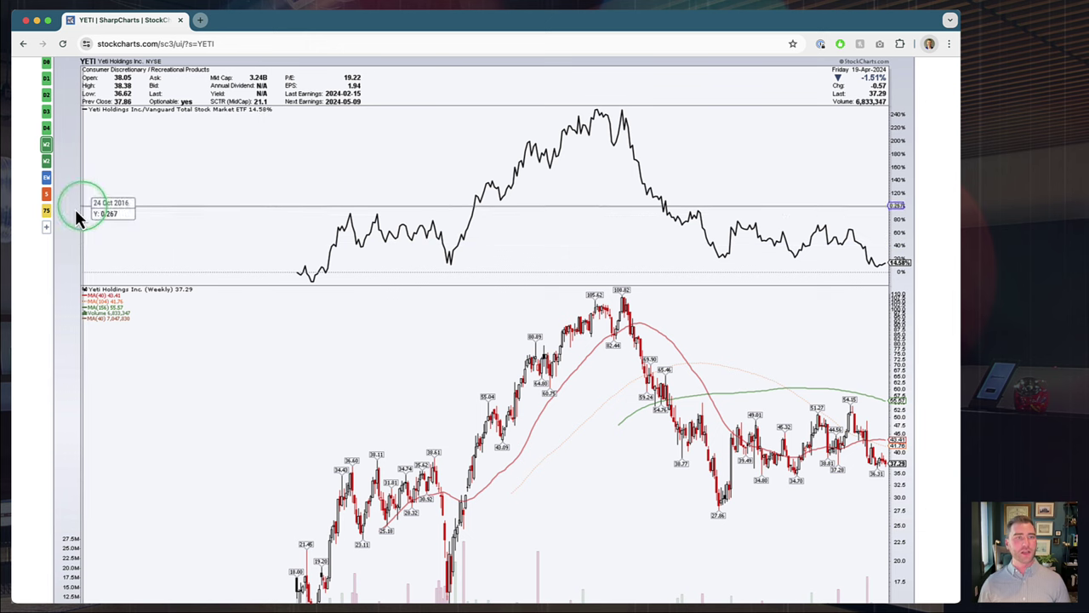
scroll(346, 244, up, 2)
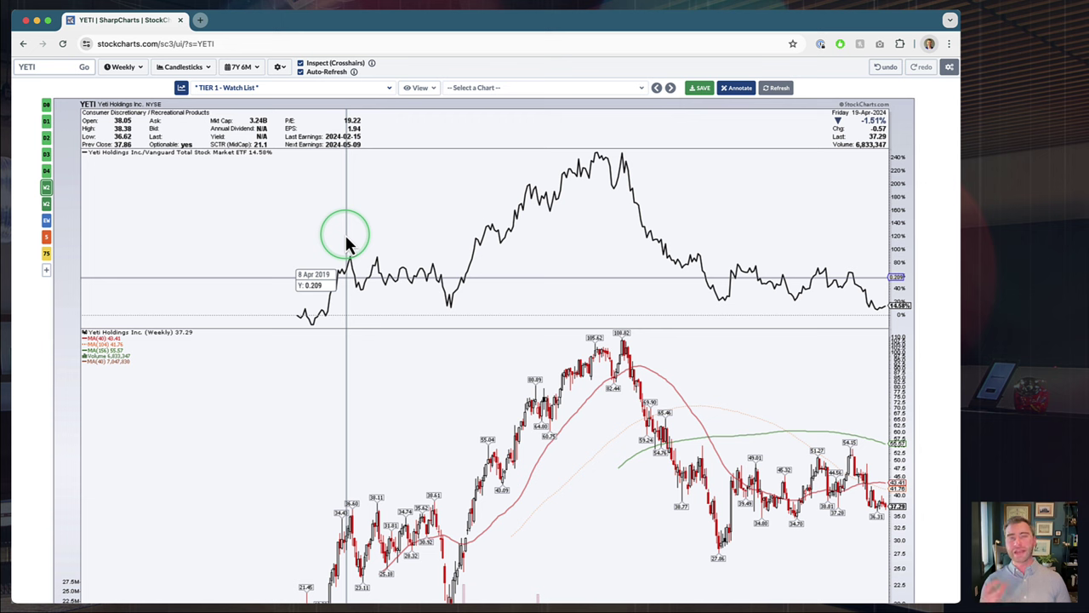
Compare YETI in the Equity - Daily (Lv00), (Lv01) and (Lv02) ChartStyles, looking at the panels each level adds
click(48, 107)
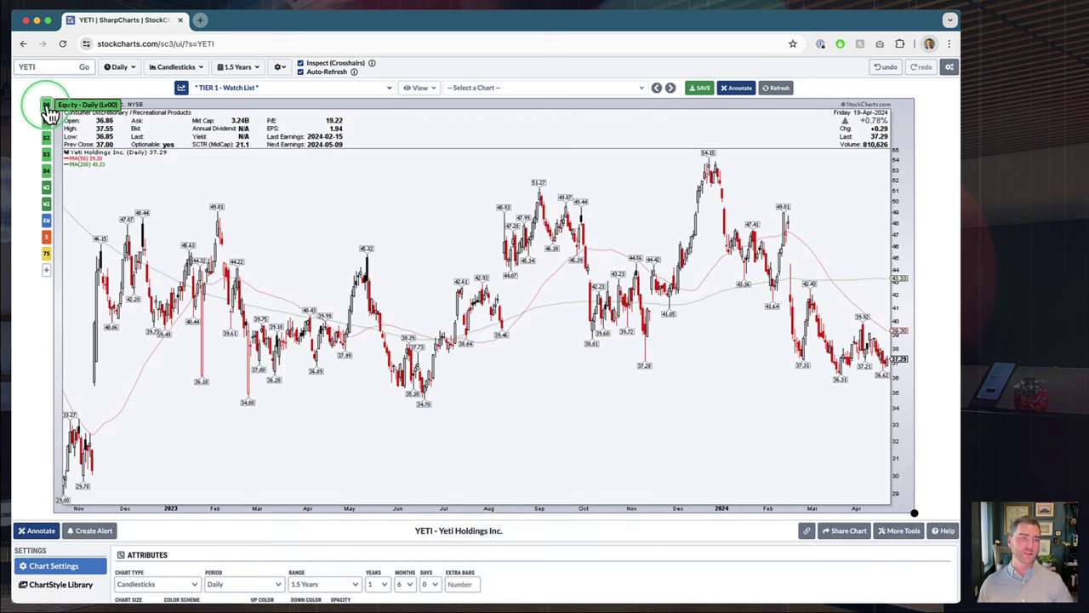
scroll(477, 294, up, 1)
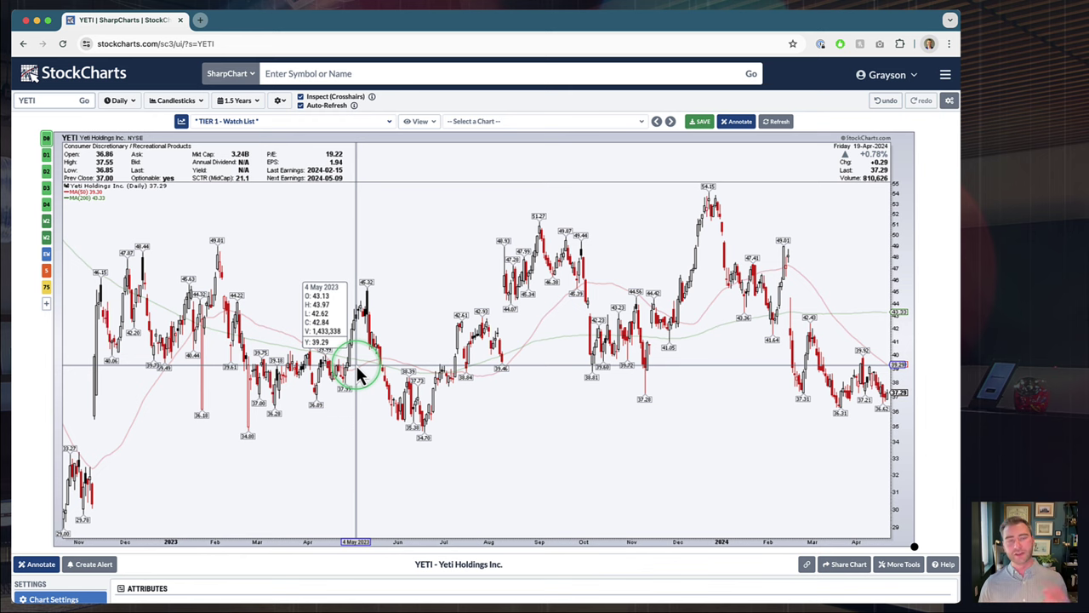
click(46, 154)
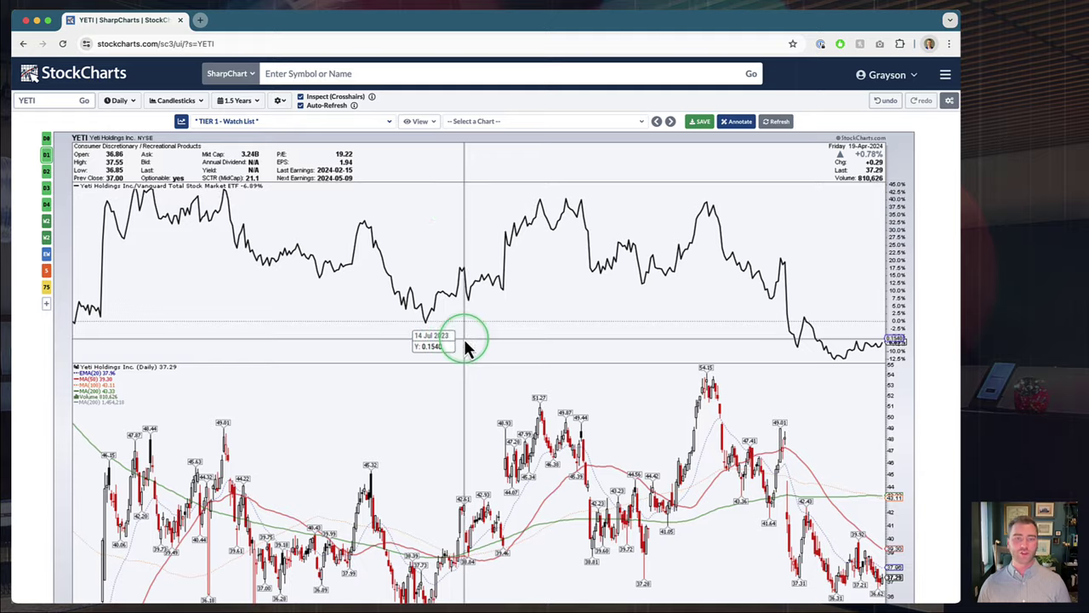
scroll(464, 344, down, 5)
scroll(505, 498, up, 5)
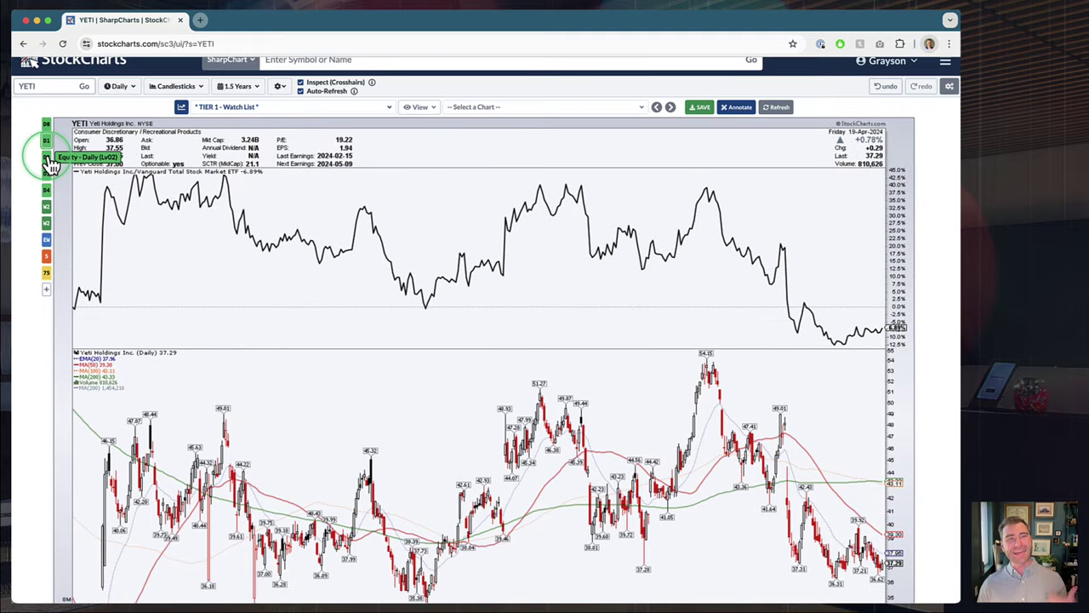
scroll(178, 227, down, 5)
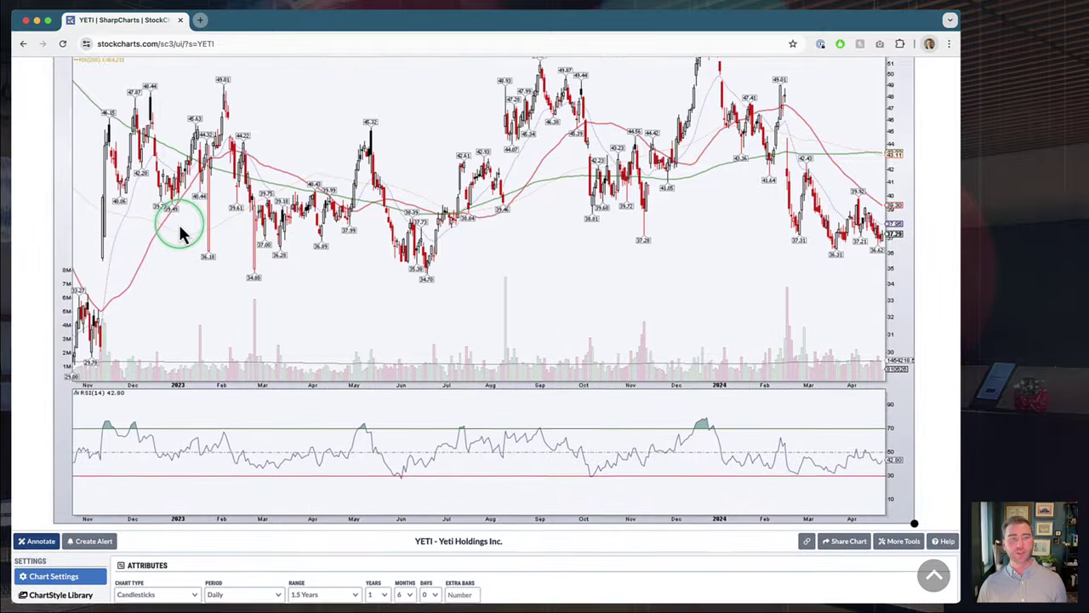
scroll(182, 243, up, 6)
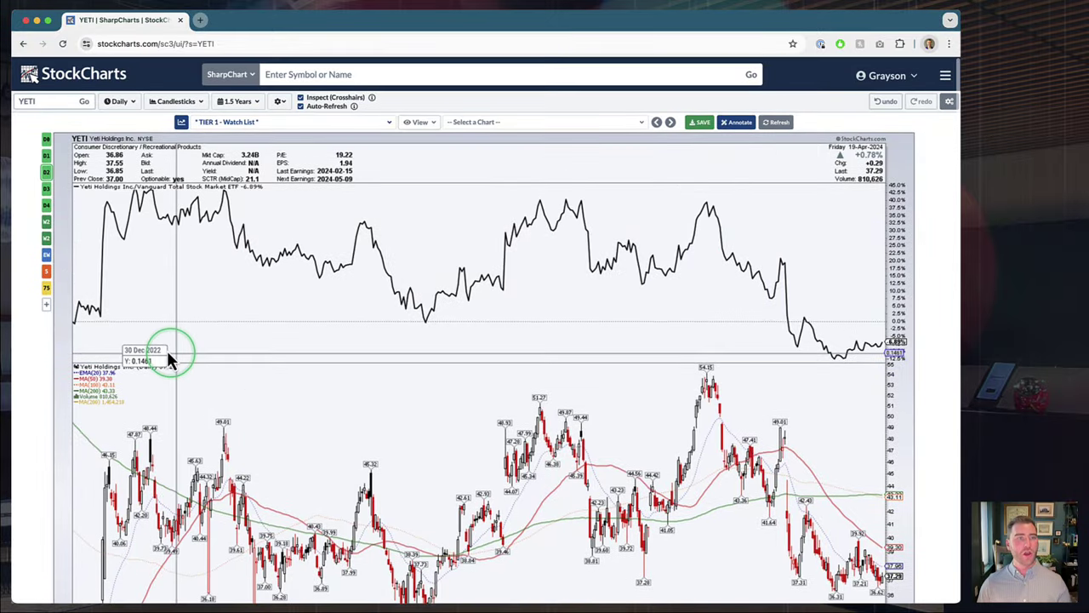
Apply the Equity - Daily (Lv04) ChartStyle to YETI and examine its relative performance, price, RSI, Accum/Dist and SCTR panels
click(47, 205)
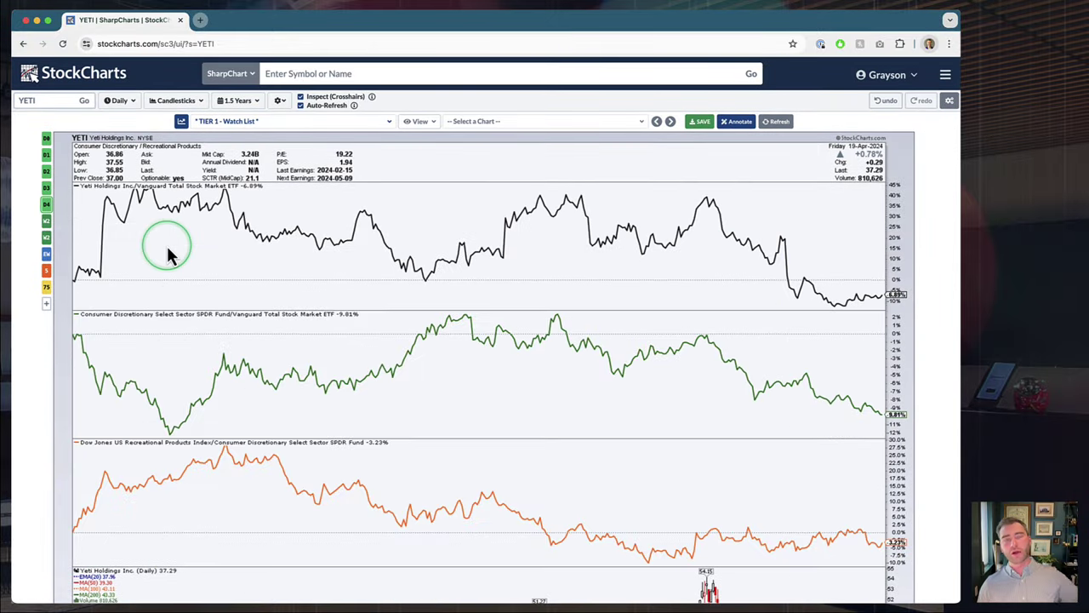
scroll(305, 264, down, 2)
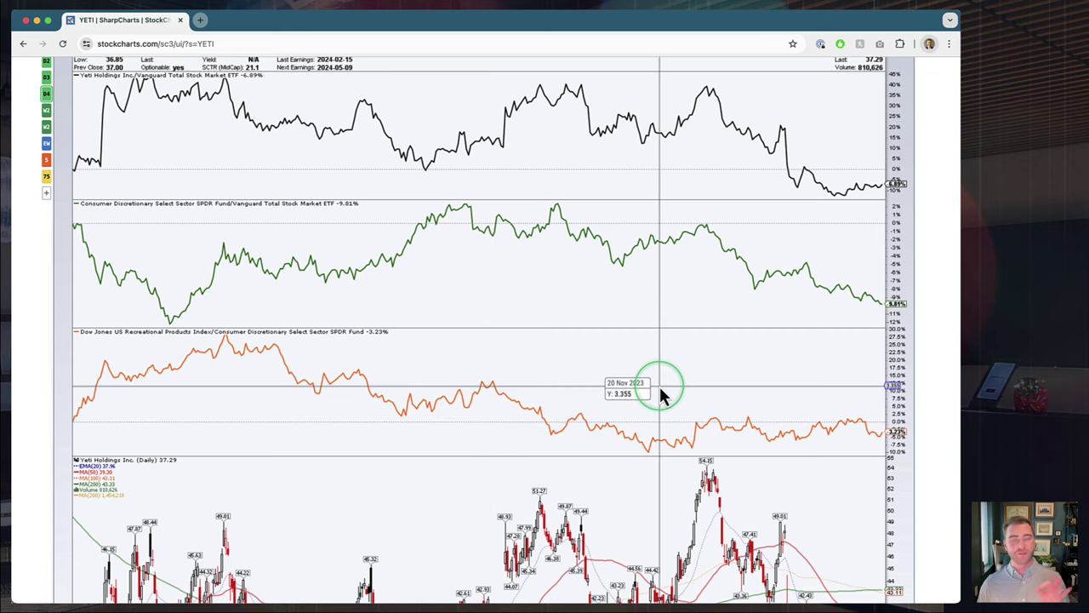
scroll(662, 393, down, 5)
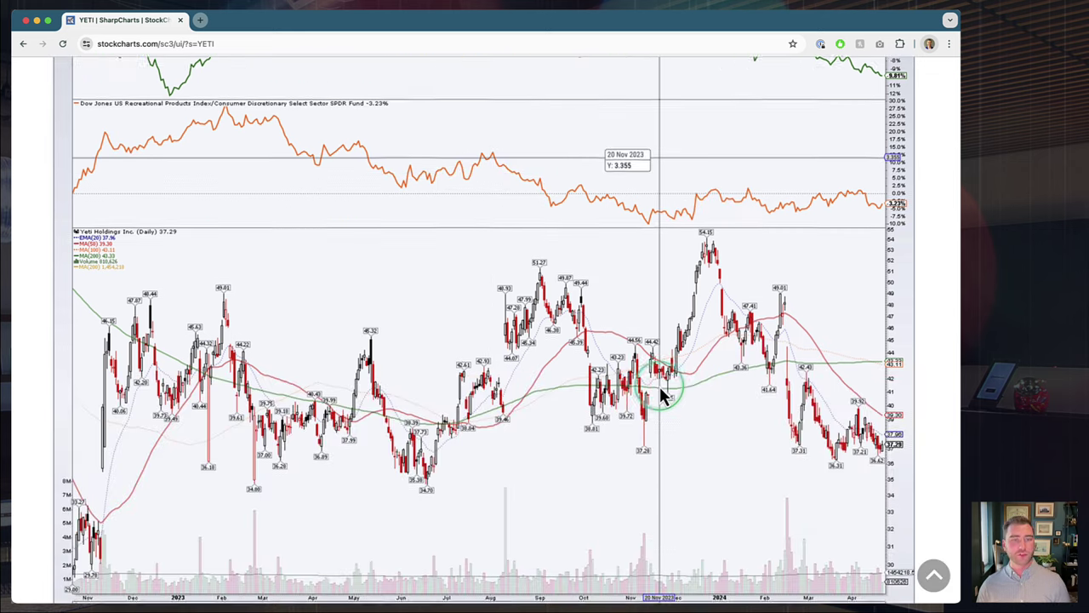
scroll(459, 242, down, 5)
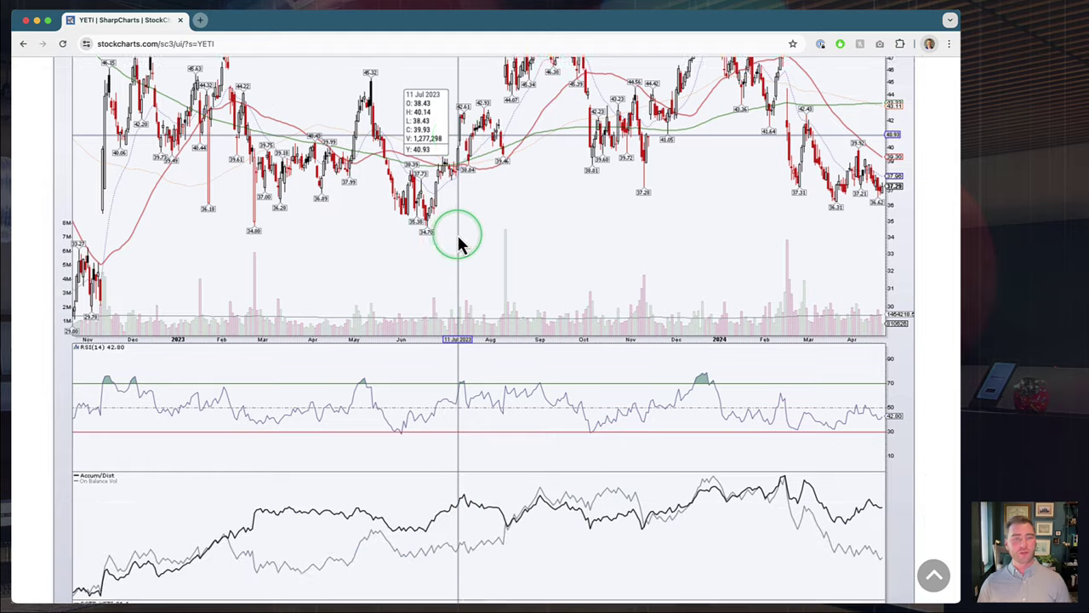
scroll(445, 313, down, 3)
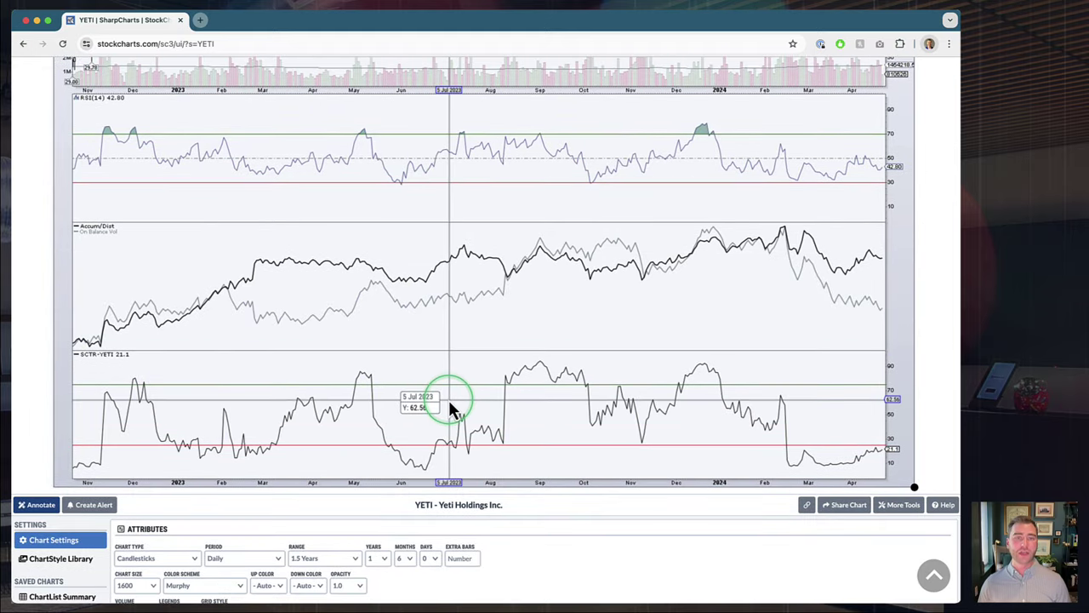
scroll(451, 409, up, 5)
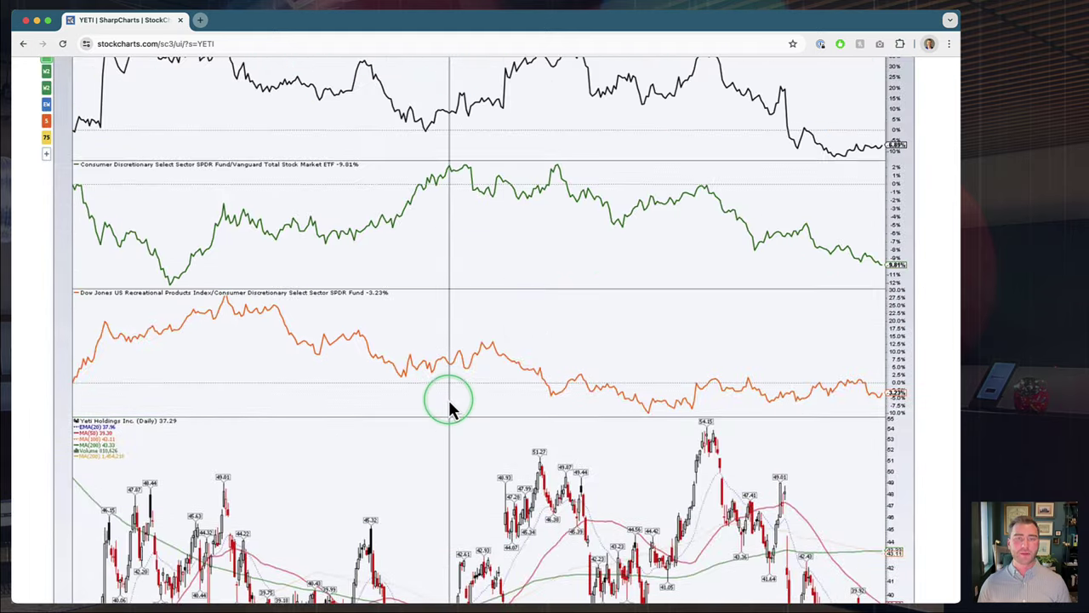
scroll(451, 409, up, 5)
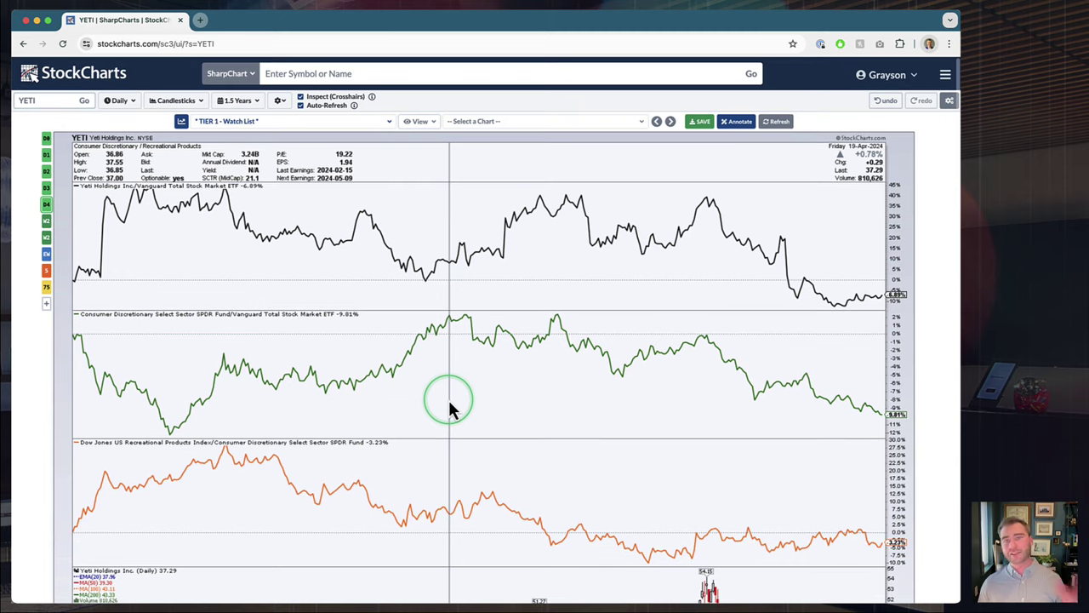